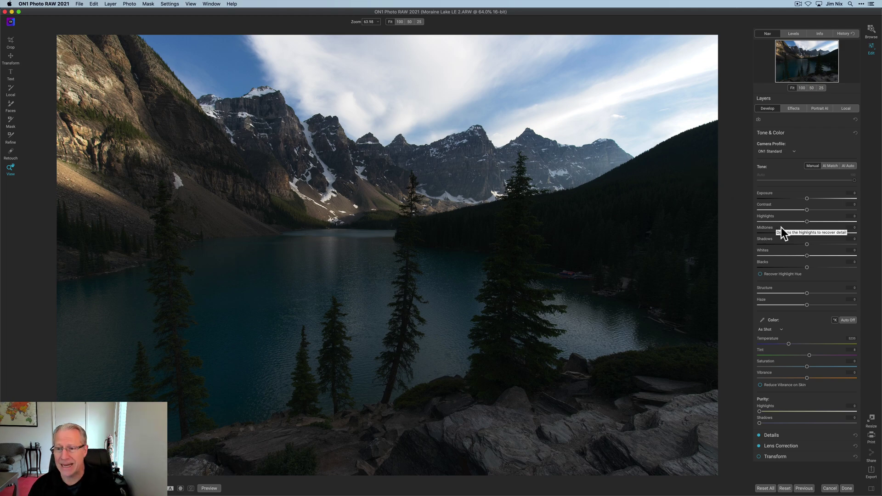
Step: Set Contrast +3, Highlights -100, raise Midtones and Shadows, and Blacks -7
left_click_drag(807, 210, 809, 210)
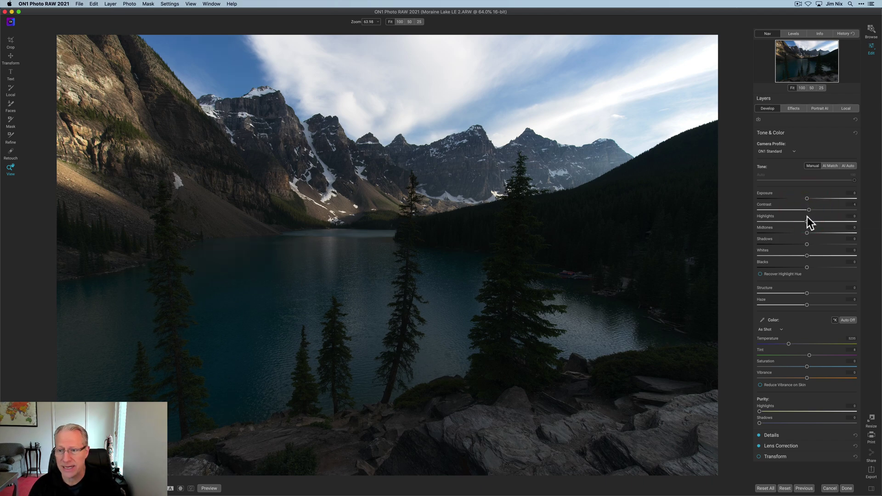
left_click_drag(807, 222, 751, 221)
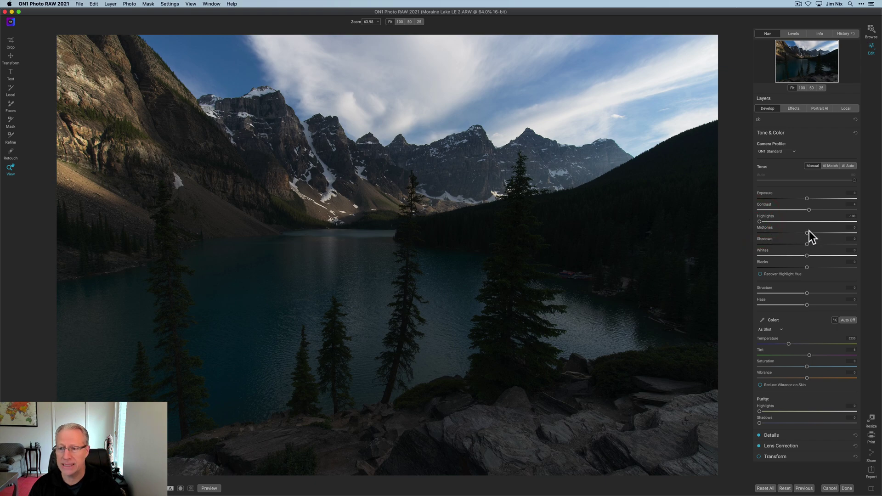
left_click_drag(808, 232, 822, 232)
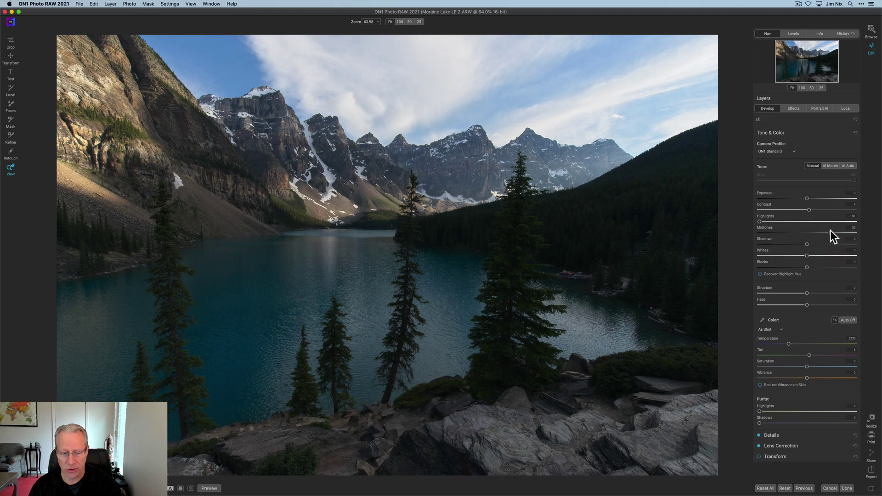
left_click_drag(809, 244, 827, 244)
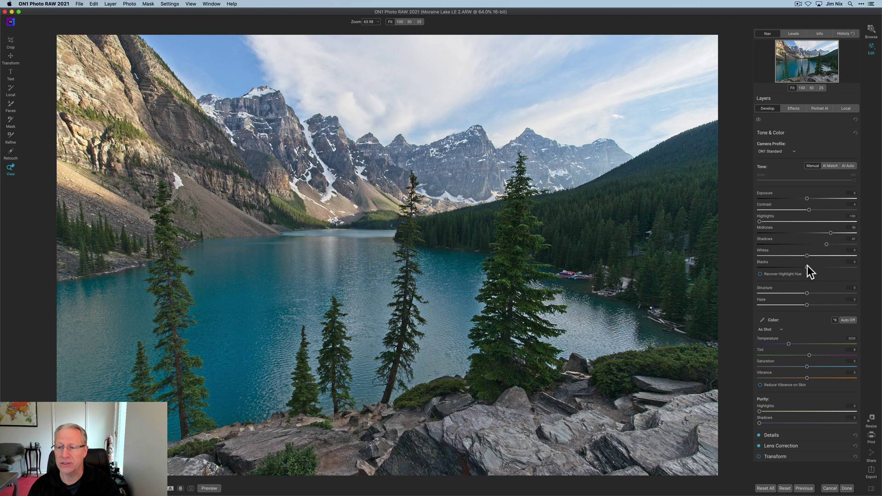
left_click_drag(806, 267, 805, 267)
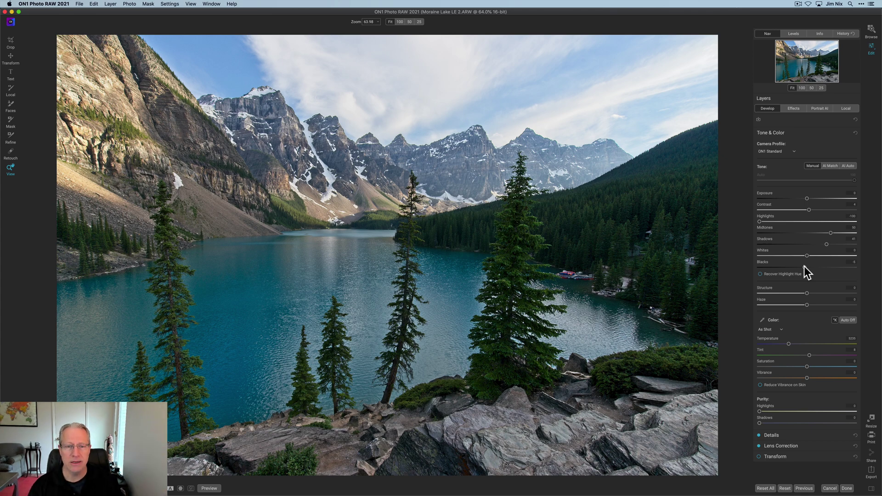
Step: Compare the edited photo against the original, then move to local adjustments
left_click(210, 489)
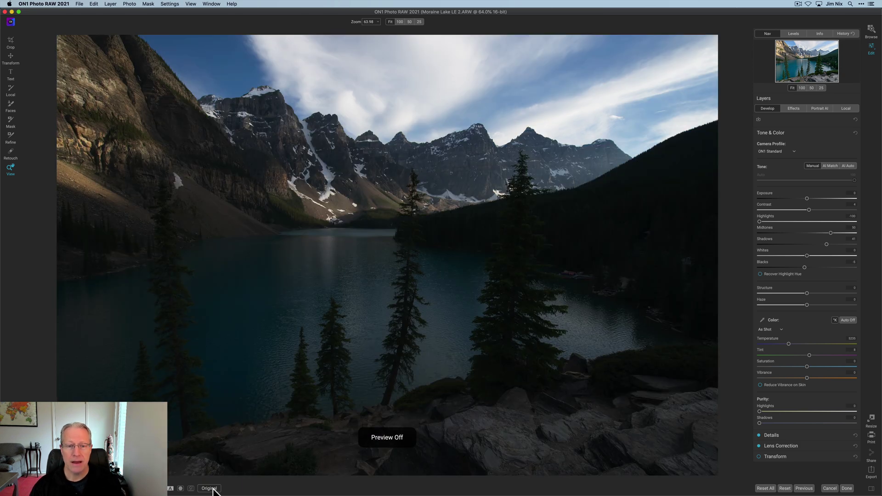
left_click(210, 488)
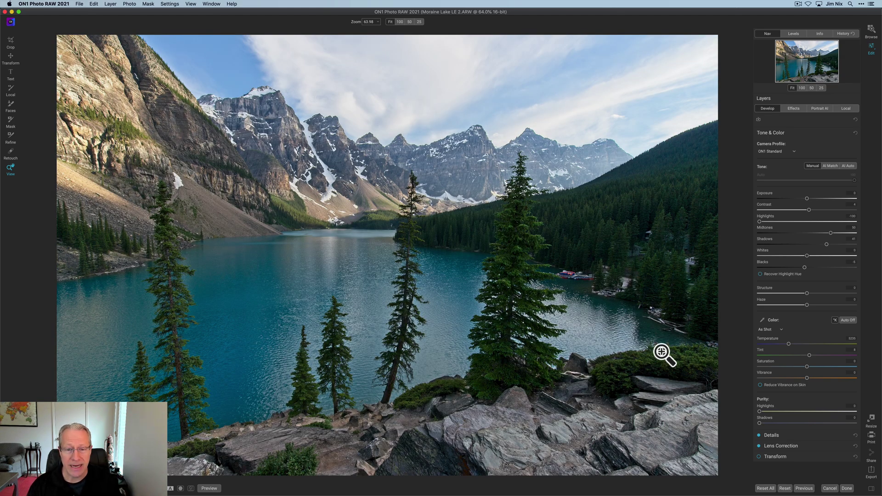
left_click(856, 109)
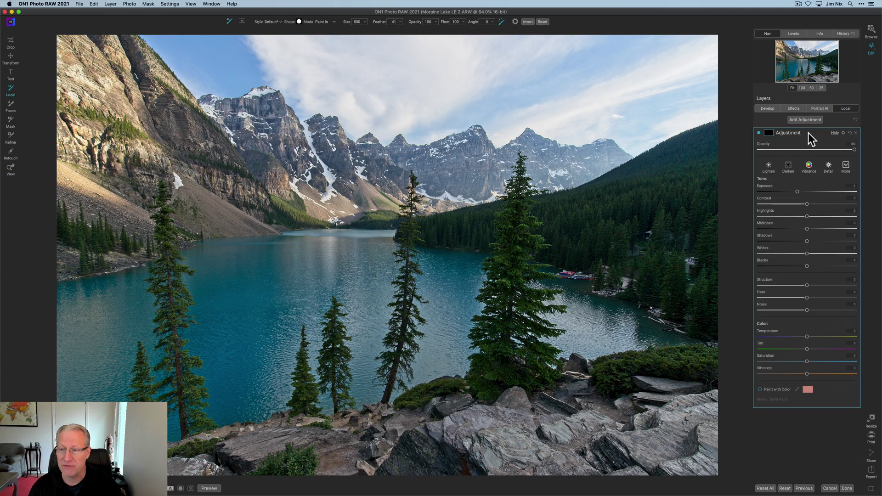
Step: Invert the local adjustment's mask to cover everything, reset Exposure to 0, and lower Structure
left_click(794, 166)
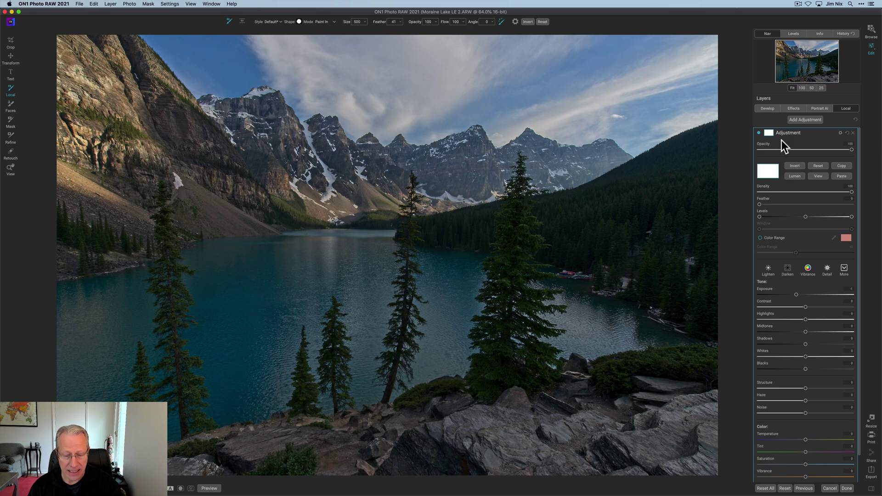
double_click(770, 289)
scroll(803, 321, "down", 2)
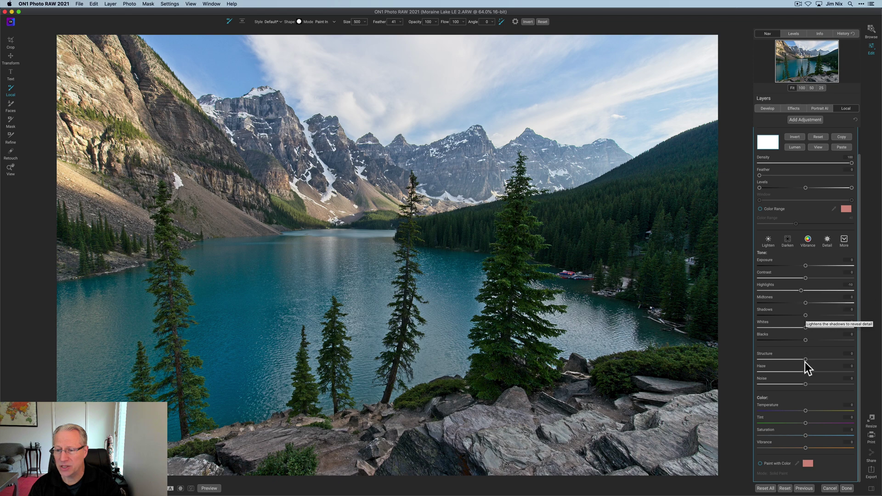
left_click_drag(805, 359, 794, 359)
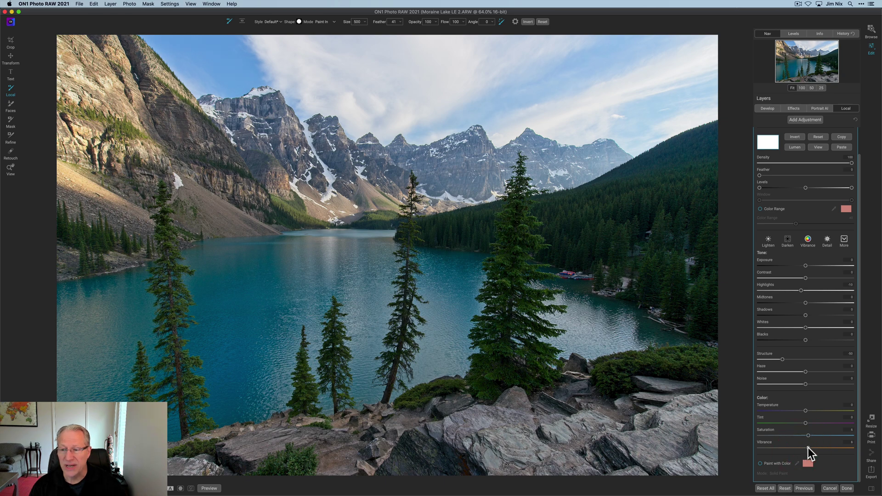
scroll(789, 133, "up", 2)
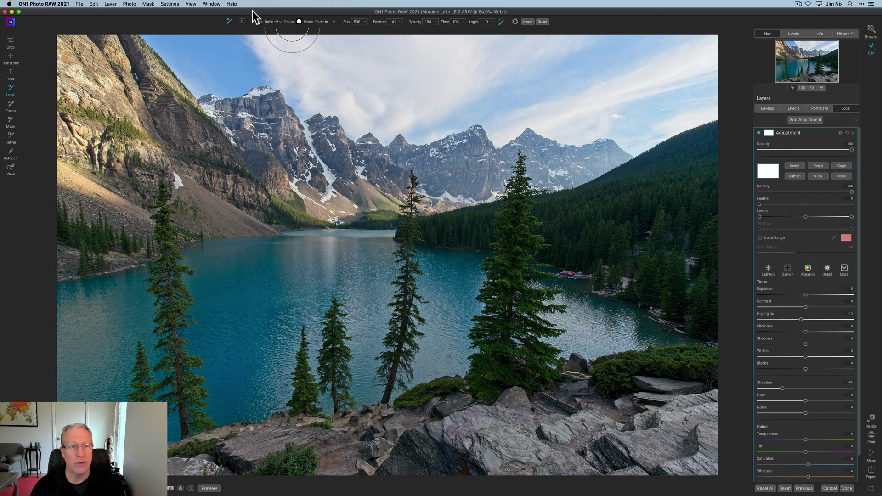
Step: Mask the adjustment with a tilted, widely feathered Linear Bottom gradient over the mountains, checking the mask
left_click(243, 21)
left_click(311, 21)
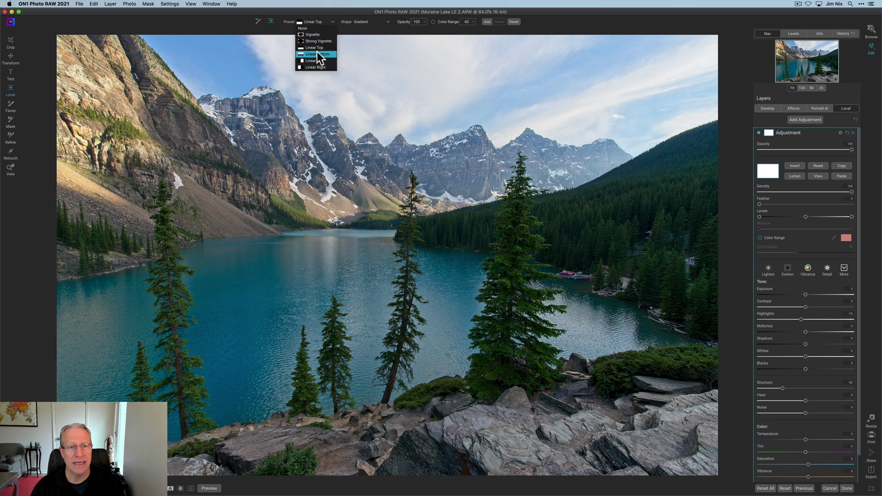
left_click(317, 54)
left_click(484, 137)
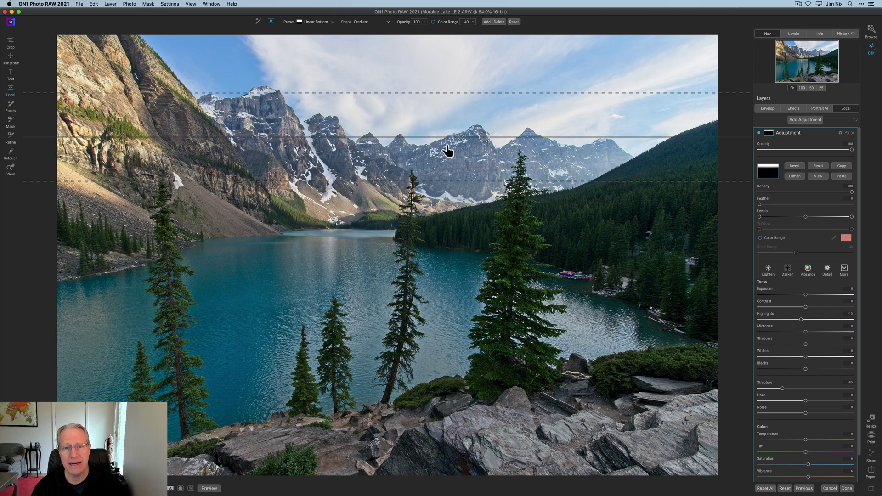
left_click_drag(462, 139, 484, 147)
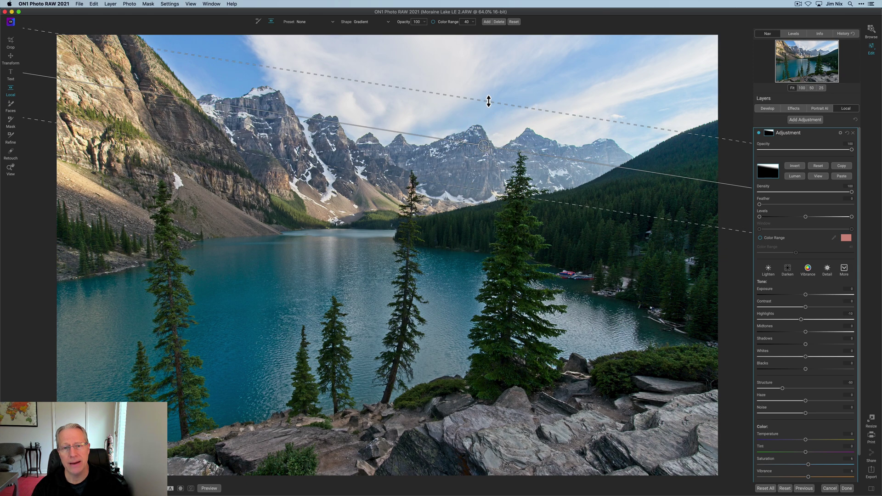
left_click_drag(488, 101, 484, 141)
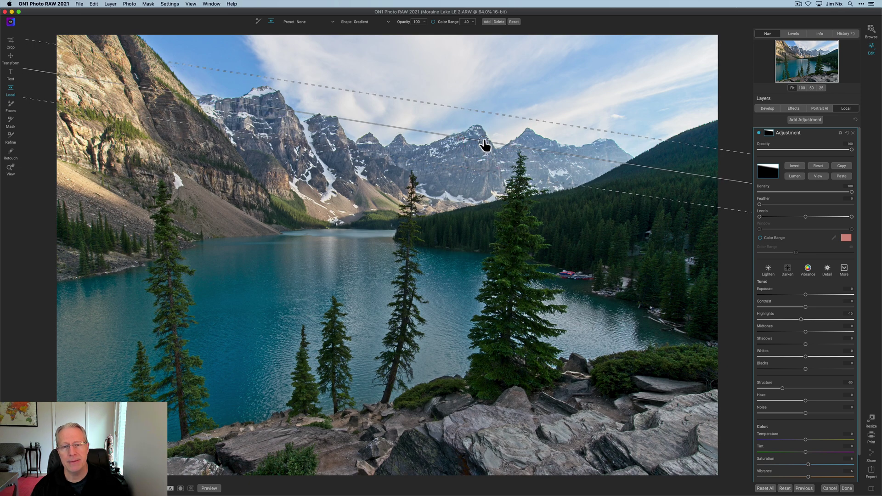
left_click(820, 174)
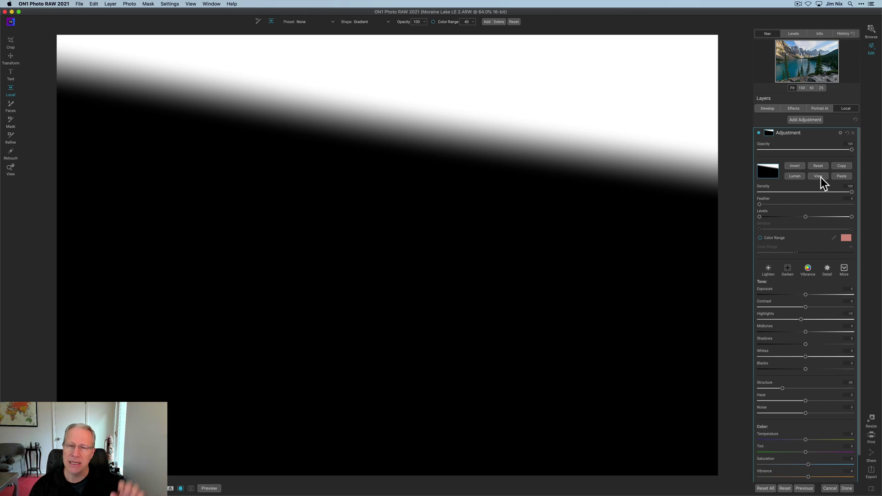
left_click(821, 177)
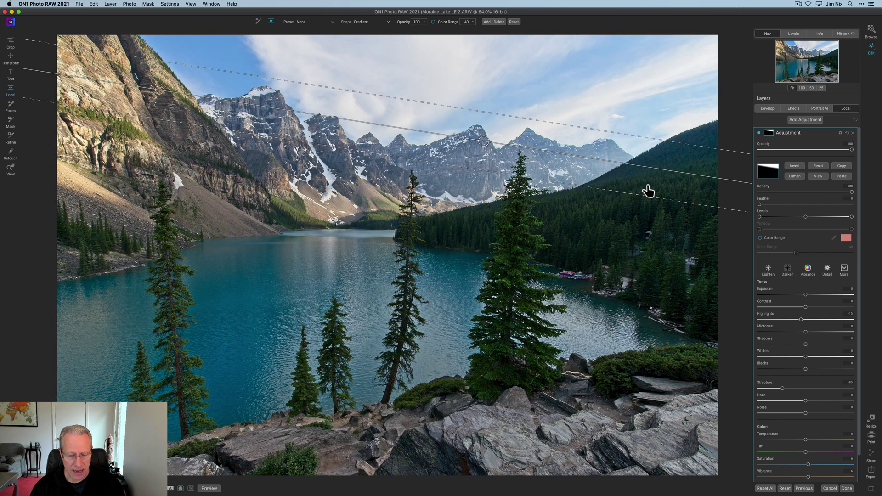
key("z")
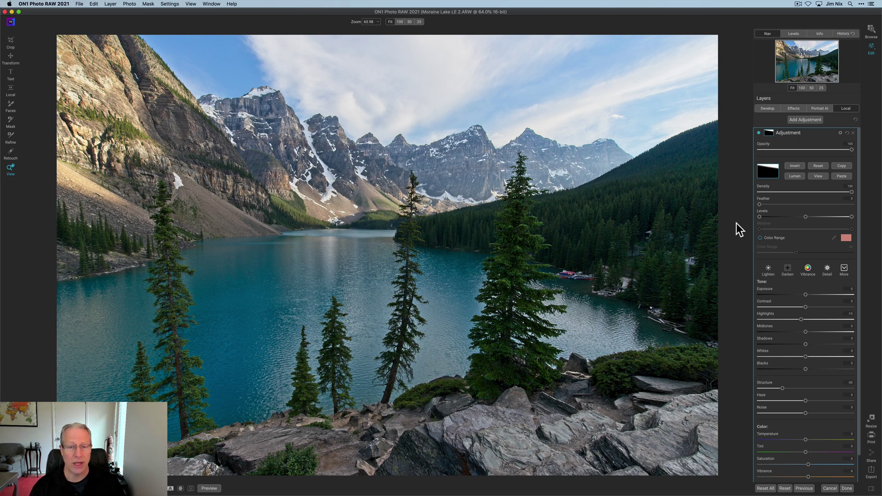
left_click(759, 134)
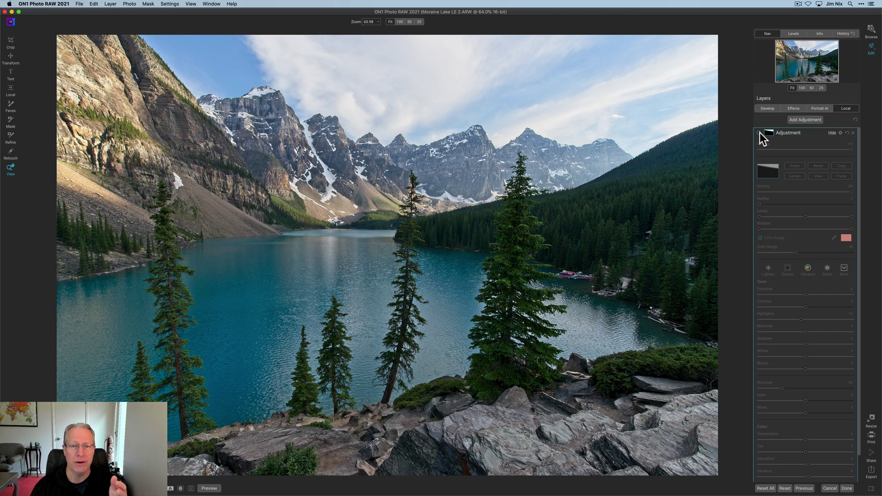
left_click(759, 133)
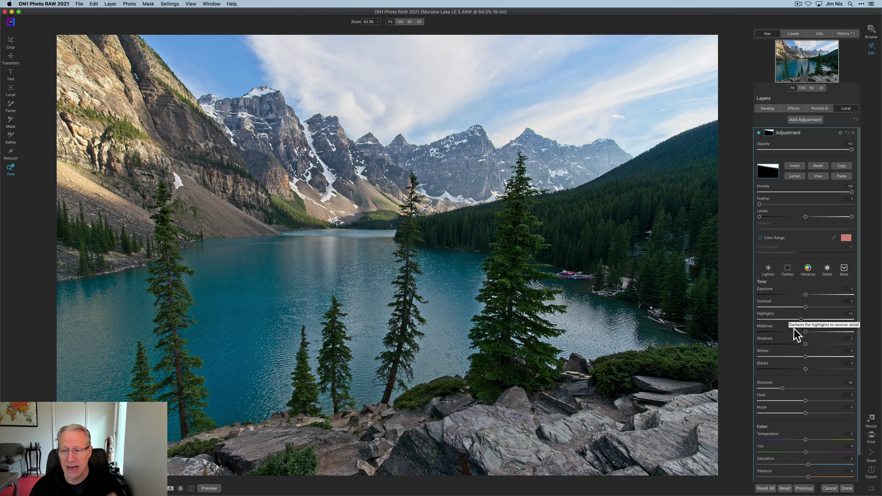
scroll(805, 349, "down", 2)
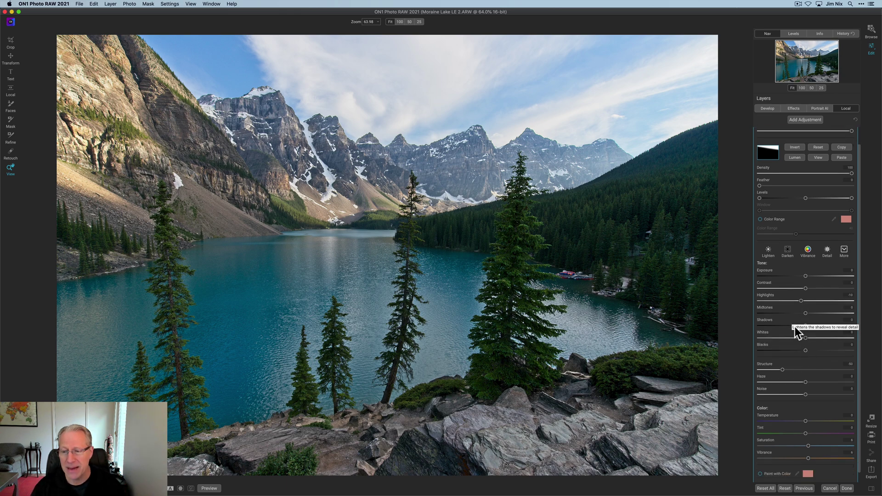
scroll(797, 333, "down", 1)
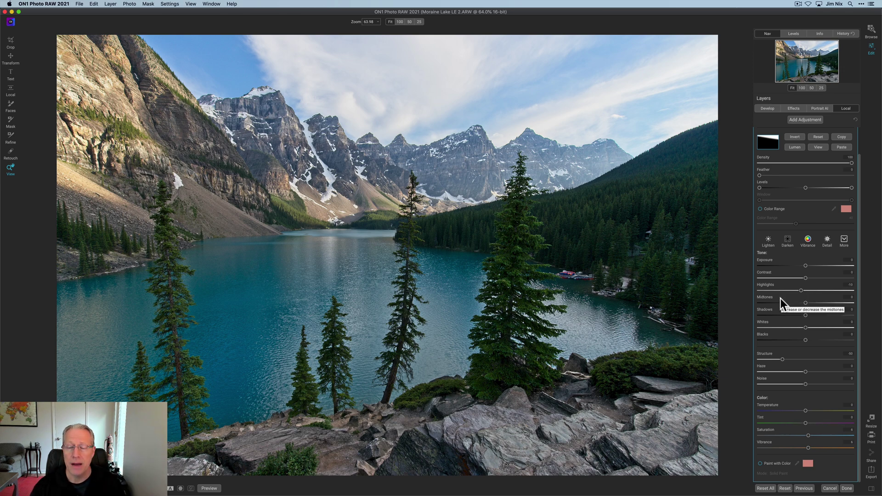
scroll(807, 167, "up", 2)
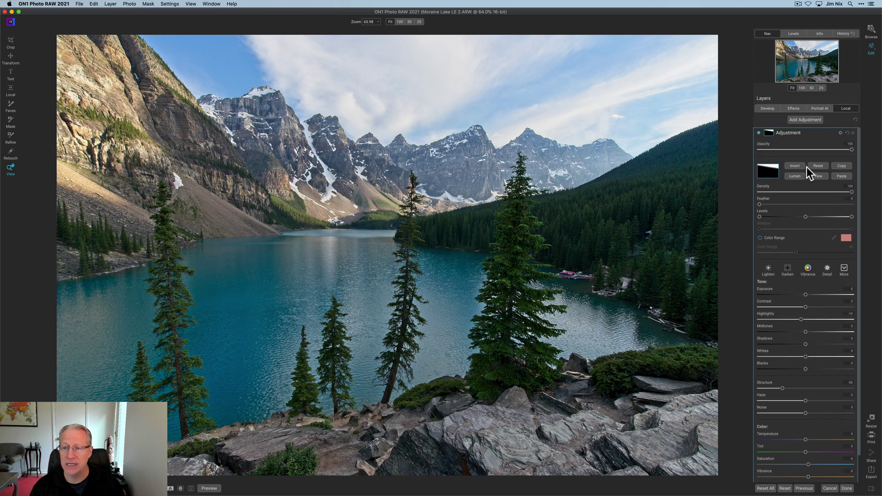
Step: Add a second inverted local adjustment with Exposure about -0.25 and Structure 19
left_click(807, 118)
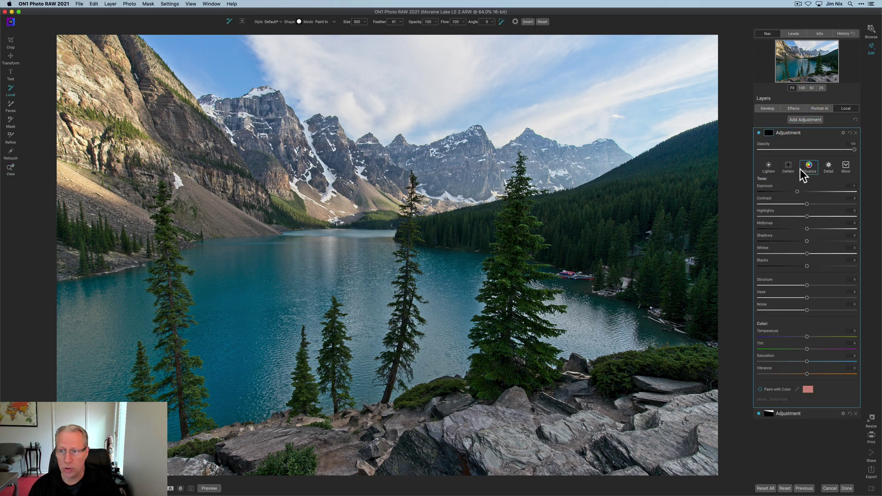
left_click(800, 169)
left_click(773, 139)
left_click(793, 165)
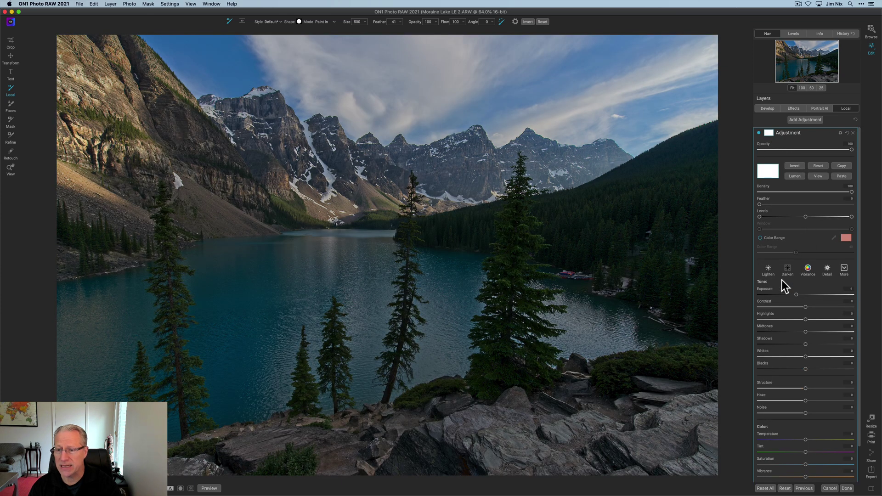
left_click_drag(796, 294, 807, 292)
left_click_drag(805, 388, 823, 387)
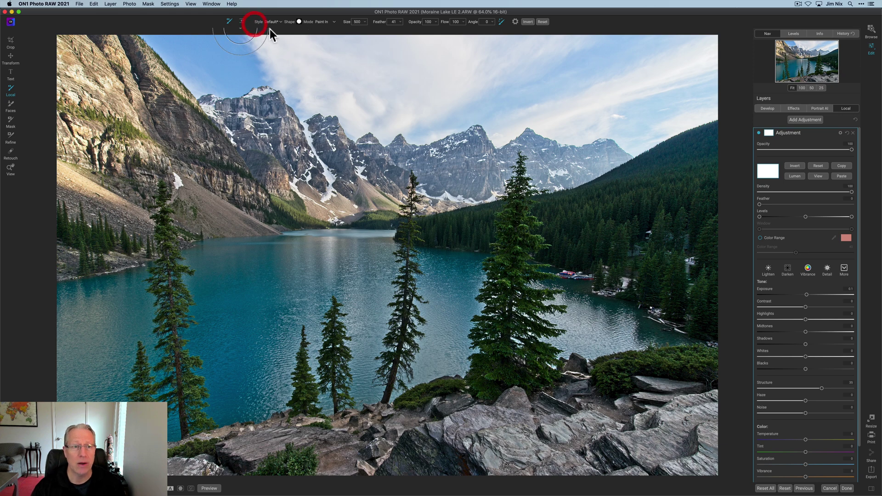
Step: Place a Linear Top gradient on the foreground rocks, tilted diagonally with a narrower feather
left_click(243, 20)
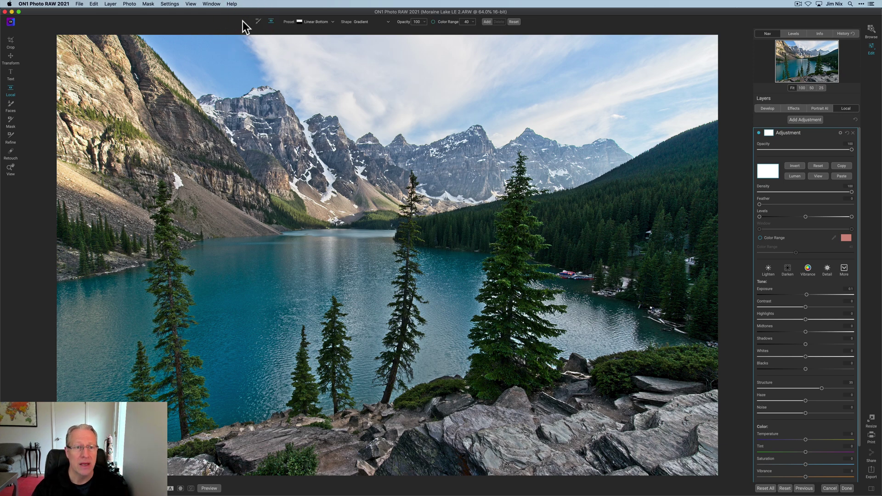
left_click(308, 21)
left_click(315, 47)
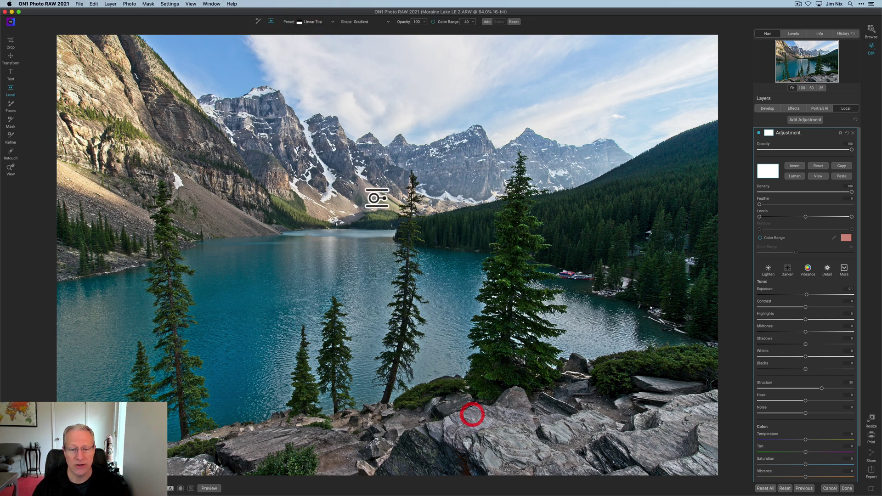
left_click(473, 415)
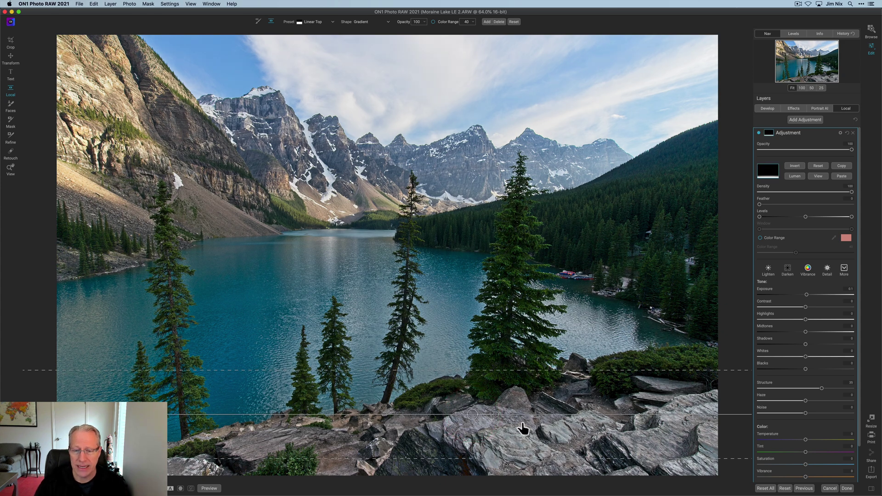
left_click_drag(496, 415, 498, 414)
mouse_move(462, 381)
left_mouse_down()
mouse_move(473, 415)
mouse_move(466, 391)
left_mouse_up()
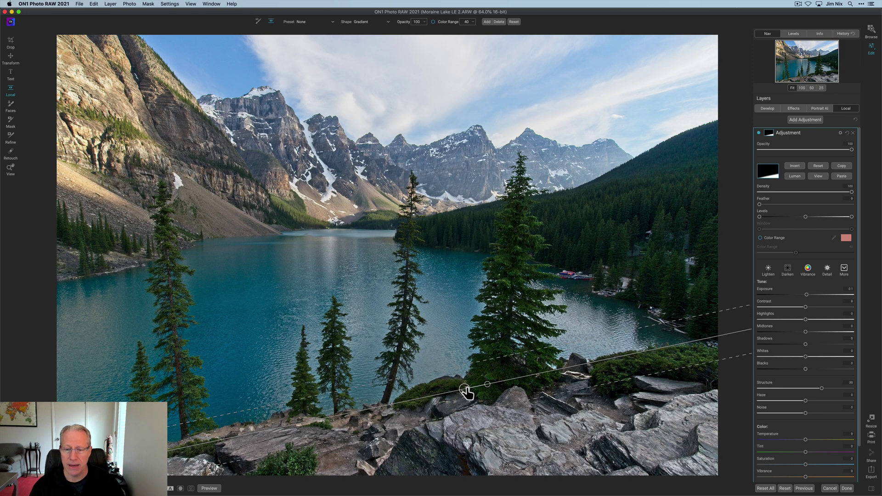
Step: Check the mask, compare the layer off and on, and nudge the gradient slightly upward
left_click(816, 176)
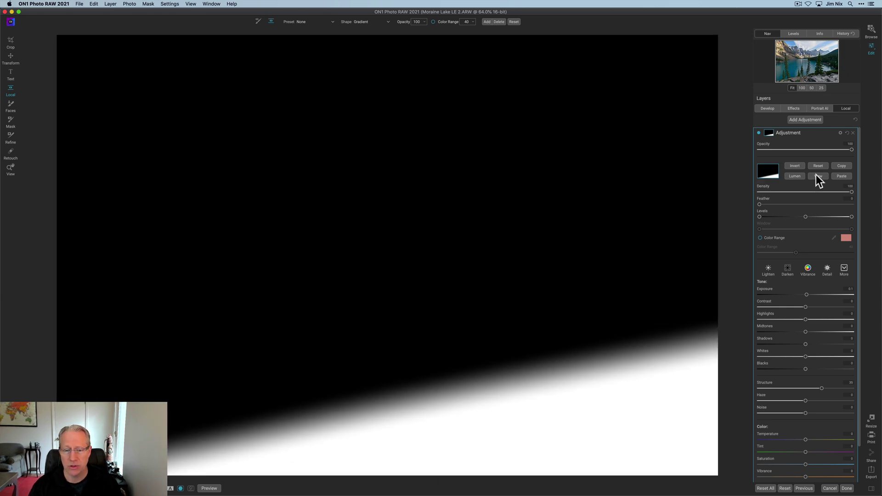
left_click(759, 134)
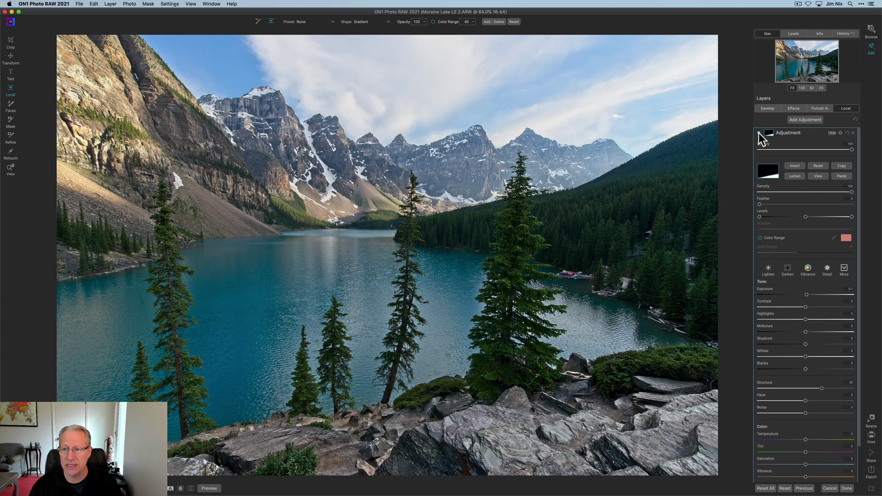
left_click(759, 133)
left_click(759, 132)
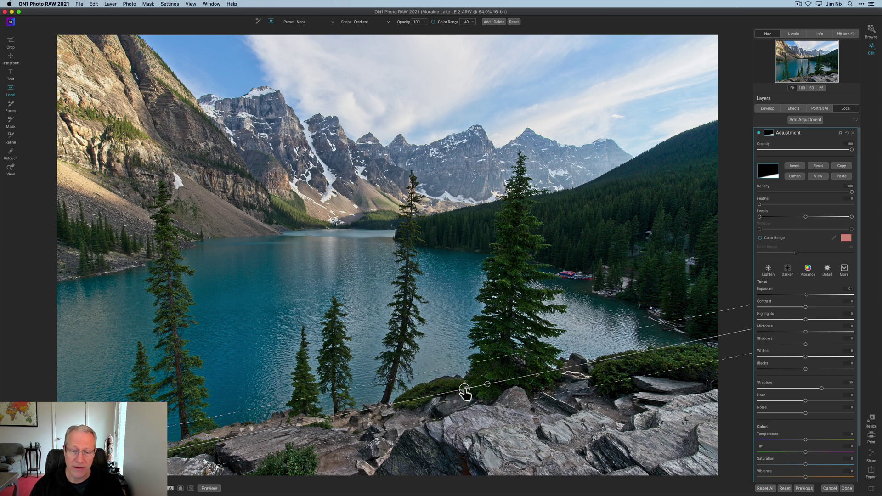
left_click_drag(464, 389, 462, 376)
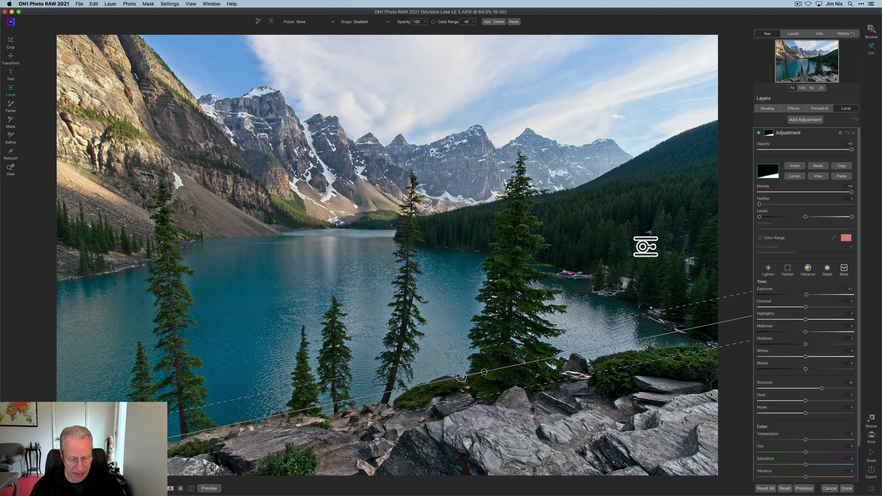
key("z")
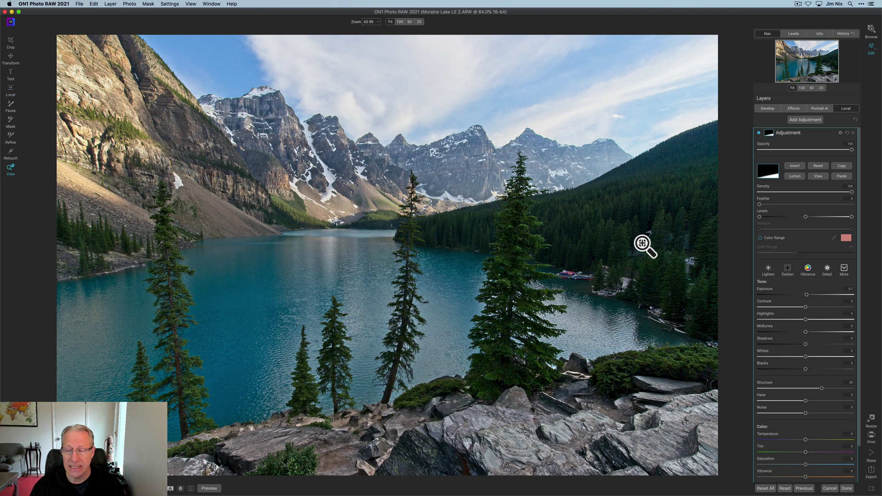
Step: Add another local adjustment and invert its mask to cover the whole photo
left_click(805, 120)
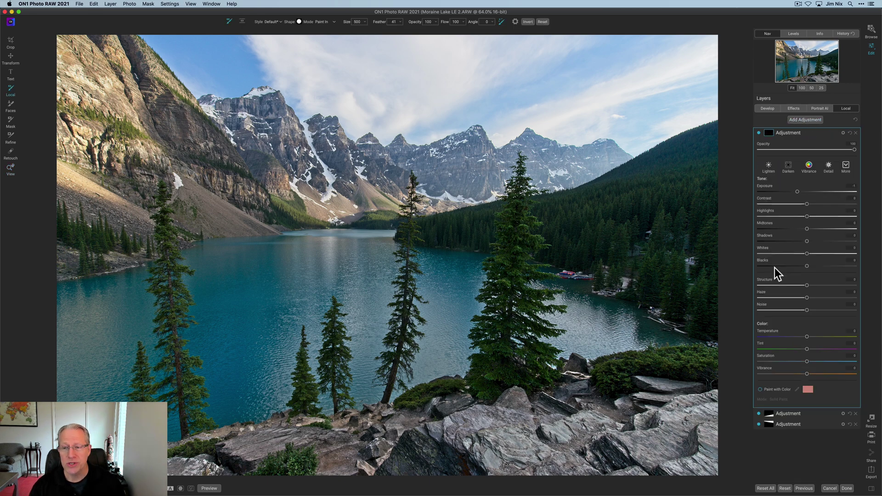
left_click(768, 132)
left_click(796, 166)
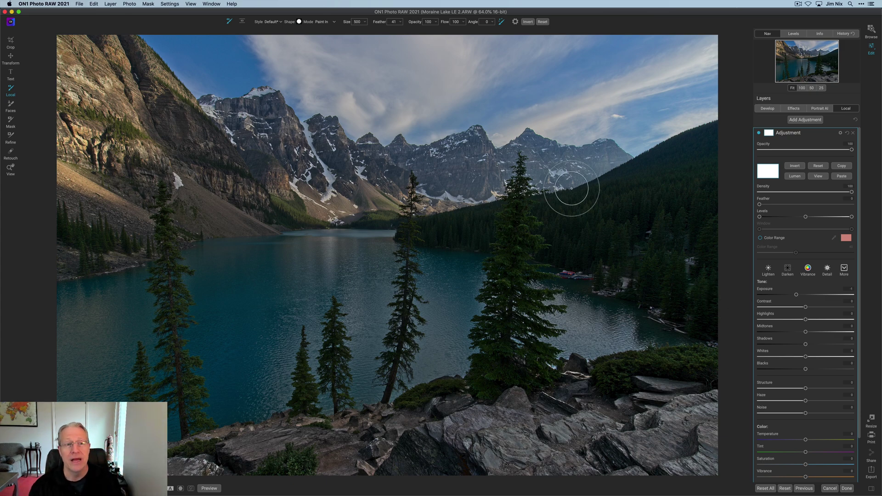
Step: Place a Reflected Gradient mask centred on the middle of the lake
left_click(242, 21)
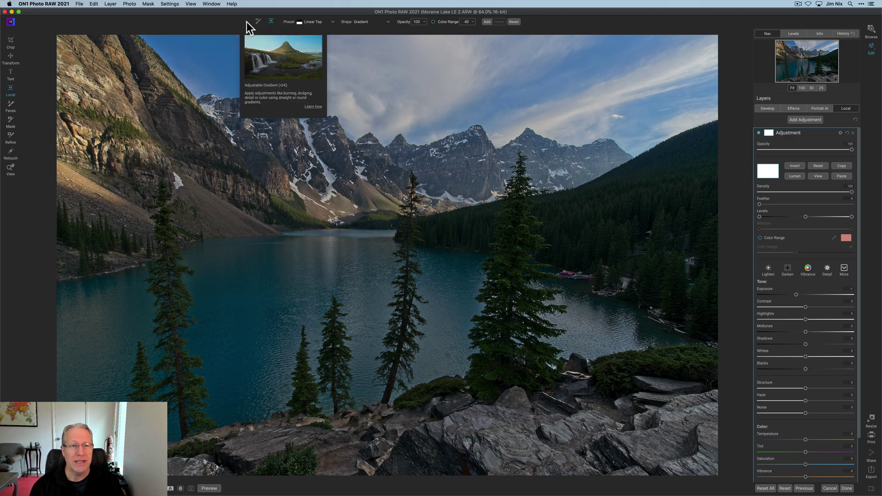
left_click(322, 20)
left_click(362, 21)
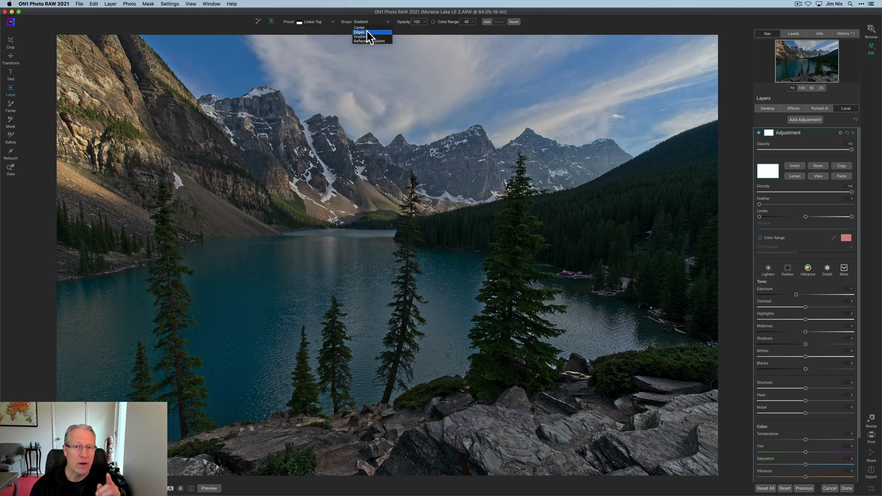
left_click(368, 40)
left_click(419, 249)
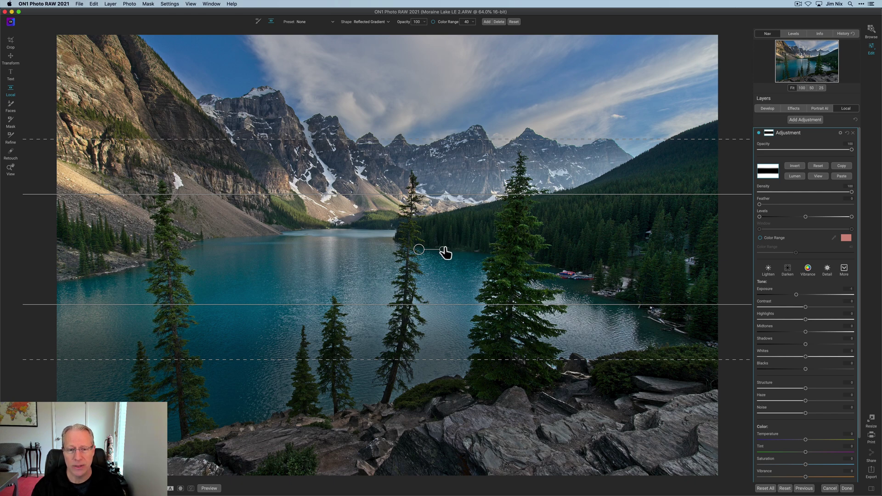
Step: Tilt the reflected gradient and stretch its edges from the sky down toward the rocks
left_click_drag(444, 249, 445, 248)
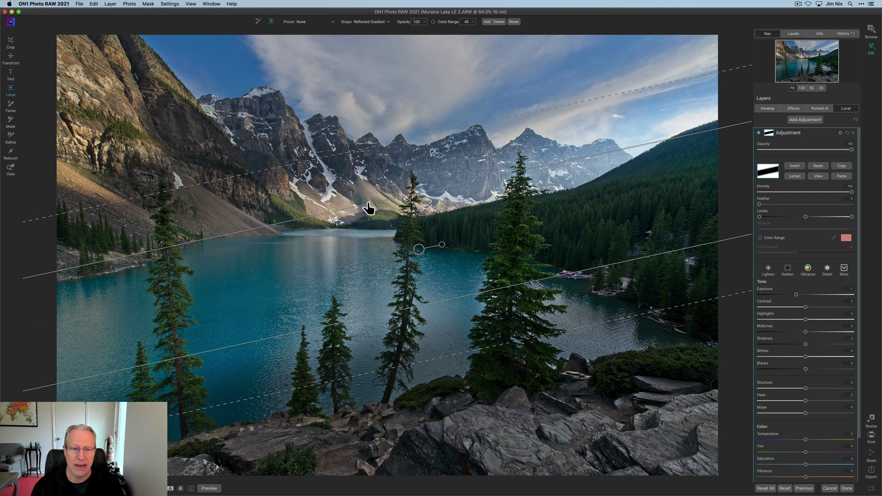
left_click_drag(361, 203, 353, 154)
left_click_drag(405, 308, 418, 376)
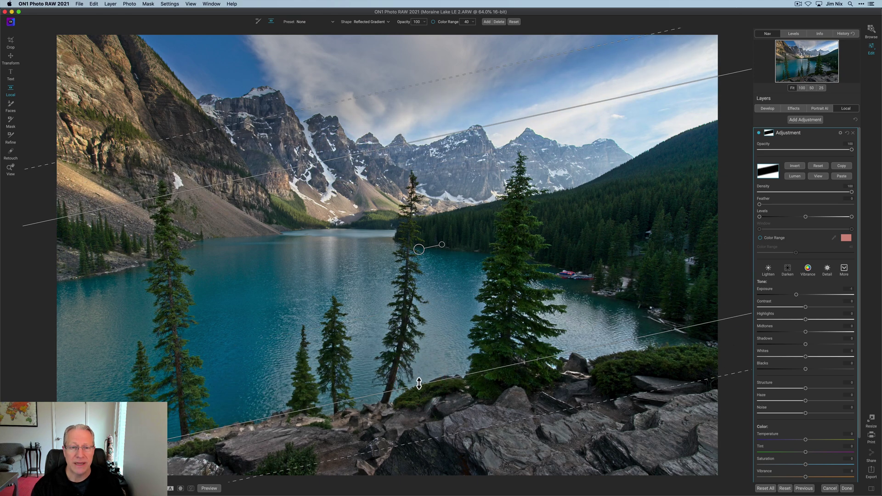
left_click(442, 247)
left_click_drag(443, 247, 442, 245)
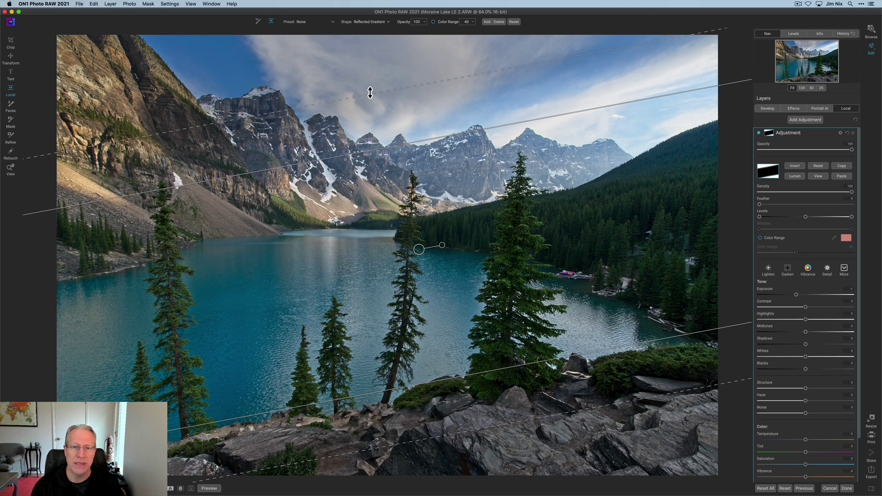
Step: Fine-tune the gradient's upper and lower feathered edges, then invert the mask
mouse_move(368, 93)
left_mouse_down()
mouse_move(371, 103)
mouse_move(362, 82)
left_mouse_up()
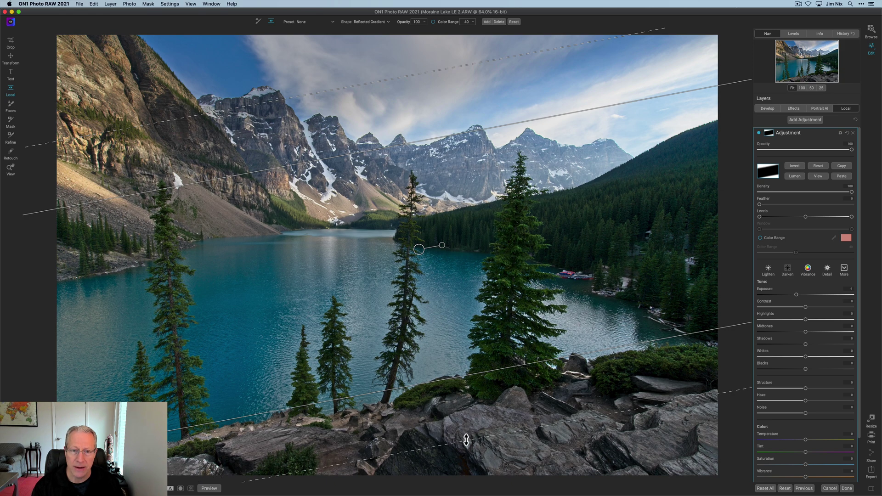
left_click_drag(464, 432, 472, 445)
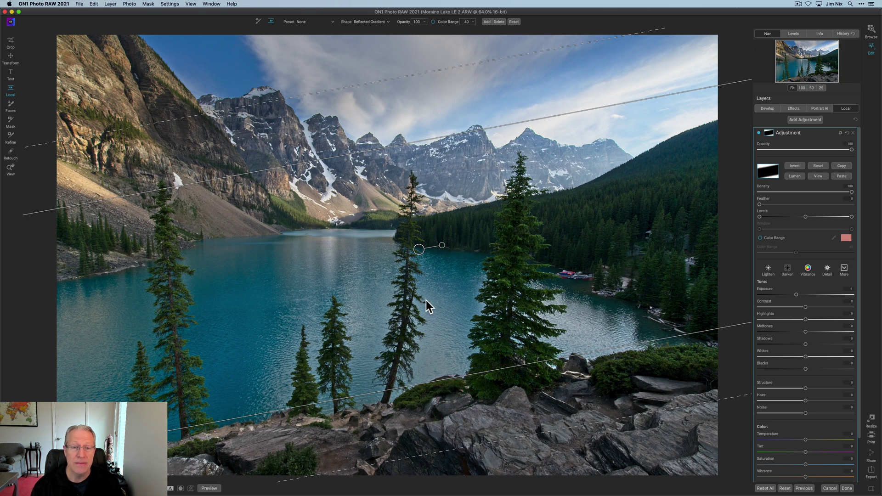
mouse_move(343, 87)
left_mouse_down()
mouse_move(351, 122)
mouse_move(337, 79)
left_mouse_up()
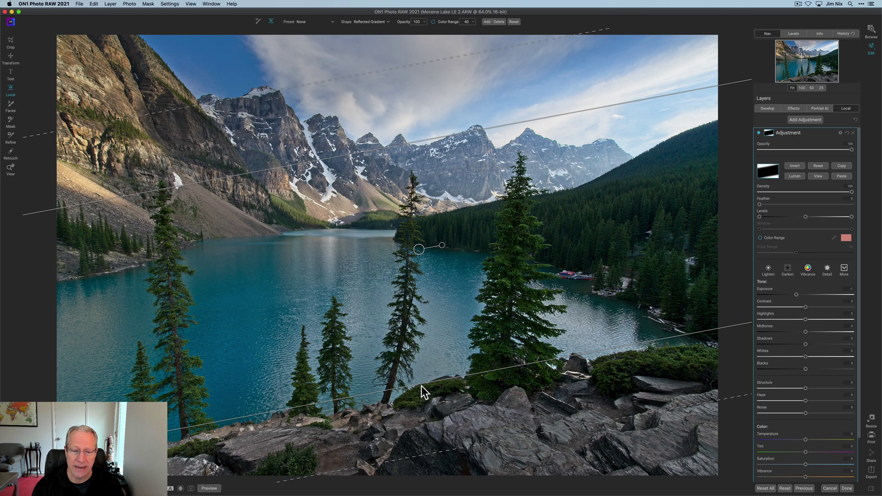
left_click_drag(422, 385, 423, 389)
left_click_drag(371, 148, 370, 142)
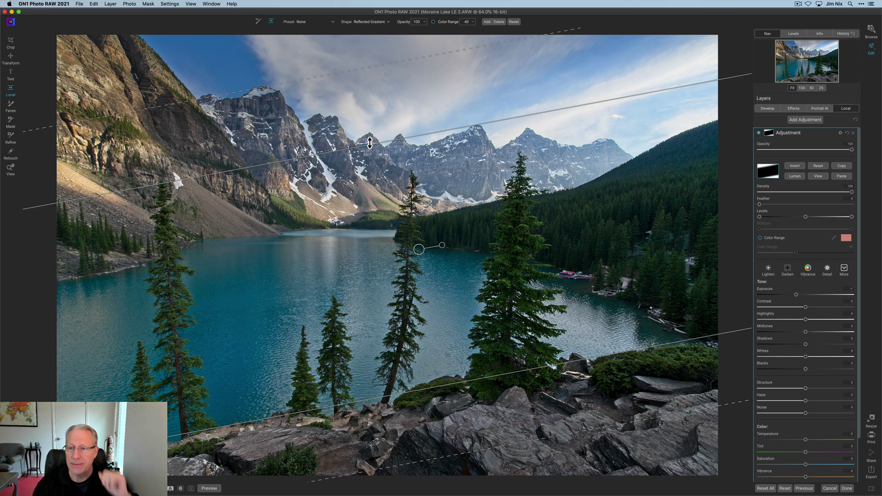
left_click(794, 166)
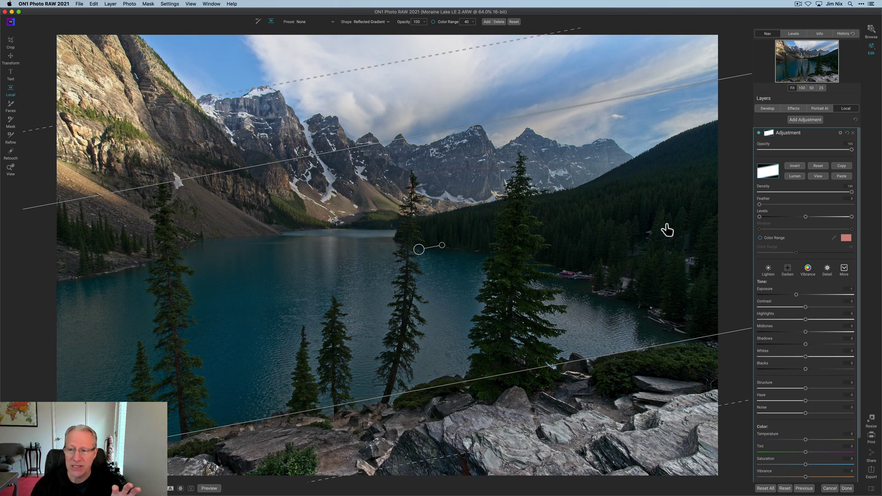
Step: Reset the adjustment's Exposure to 0, cool Temperature to -8, and view the mask in black and white
double_click(765, 289)
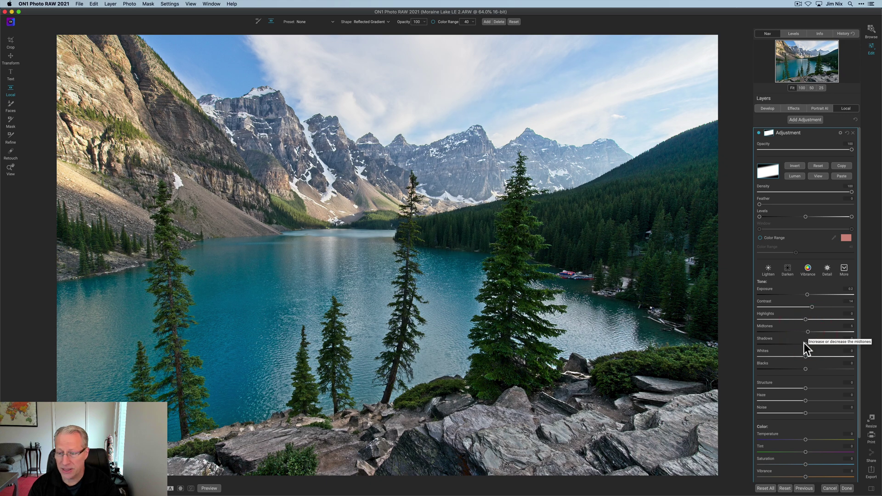
scroll(800, 395, "down", 3)
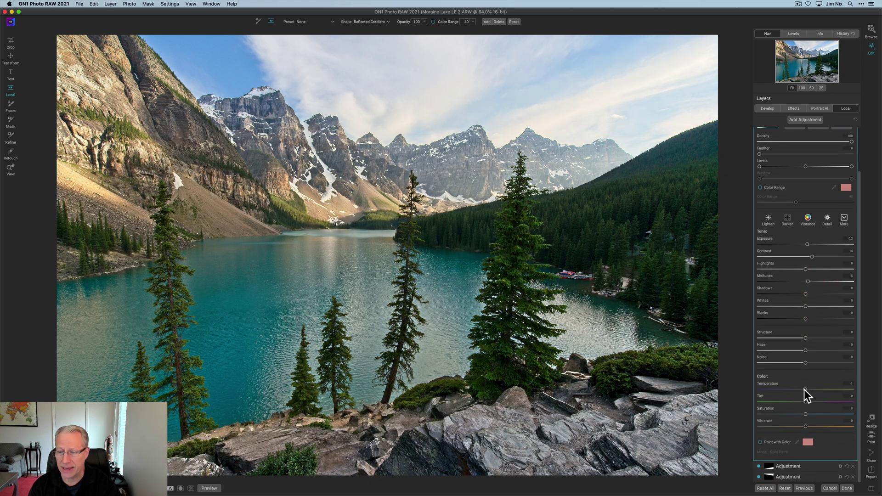
left_click_drag(803, 390, 801, 389)
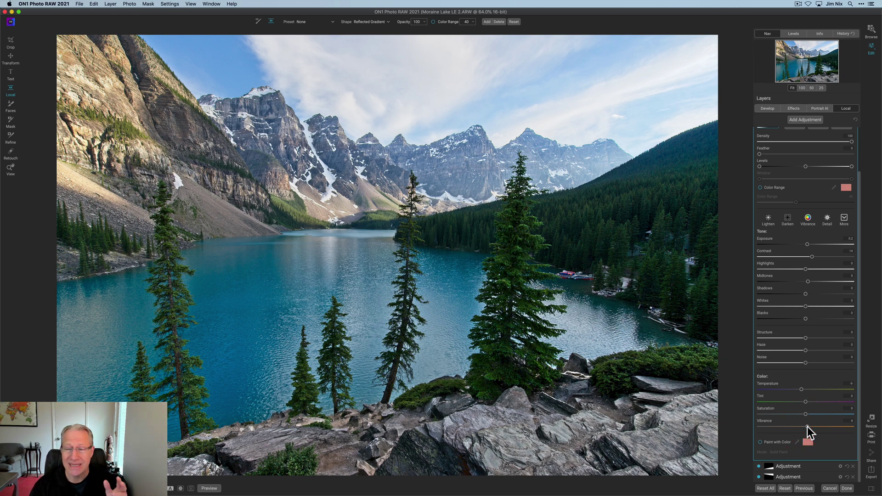
scroll(800, 322, "up", 3)
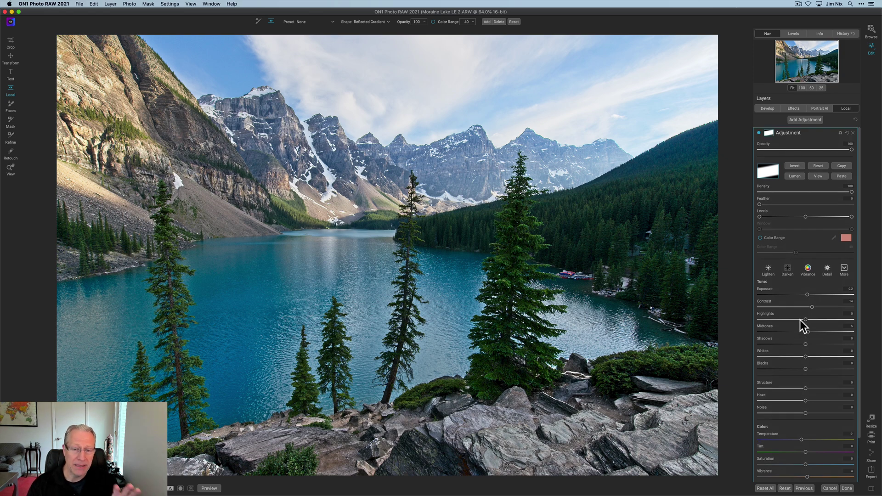
left_click(819, 176)
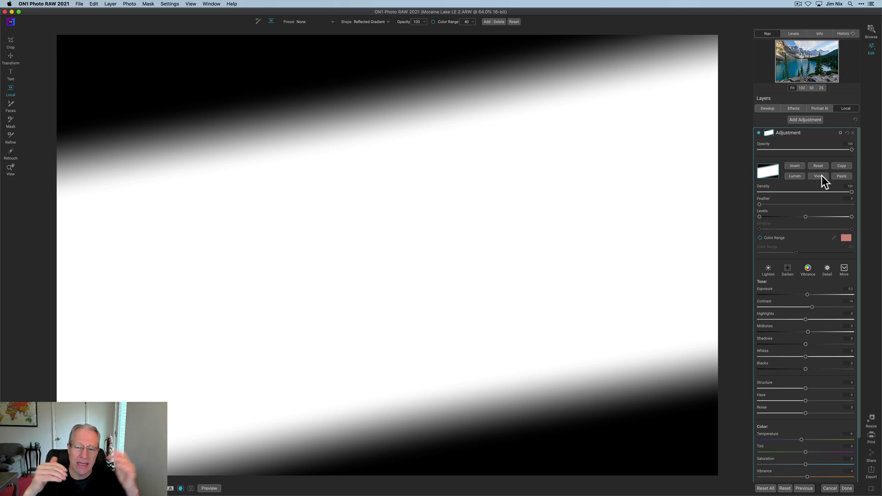
Step: Return to the colour photo and compare the local adjustment off and on
left_click(758, 134)
left_click(759, 135)
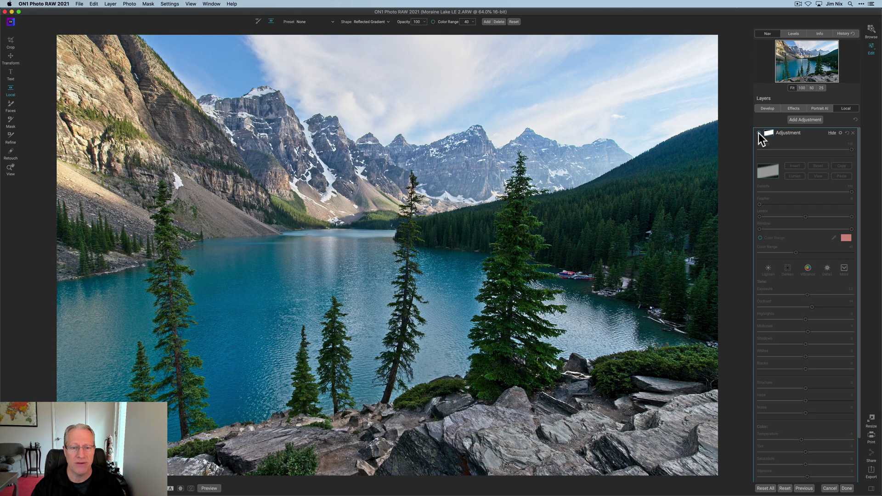
left_click(759, 134)
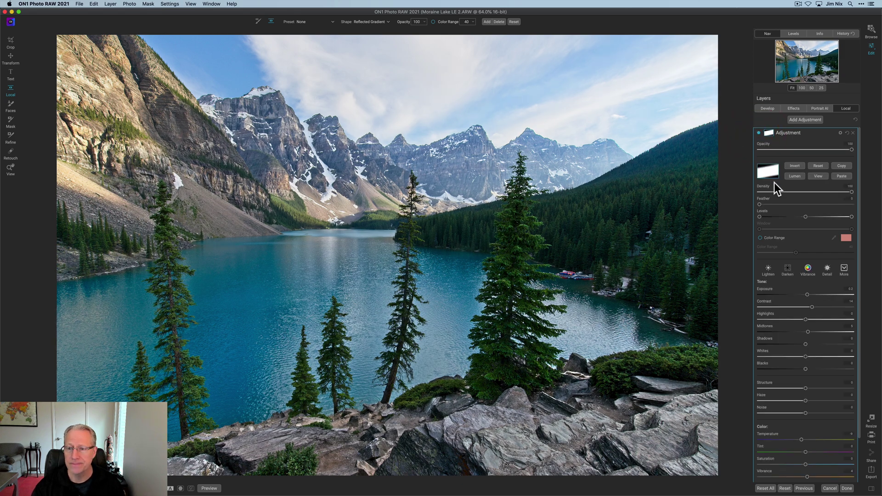
Step: Drag the gradient's upper line down to widen it, recheck the mask, and compare again
mouse_move(359, 173)
left_click_drag(352, 149, 357, 185)
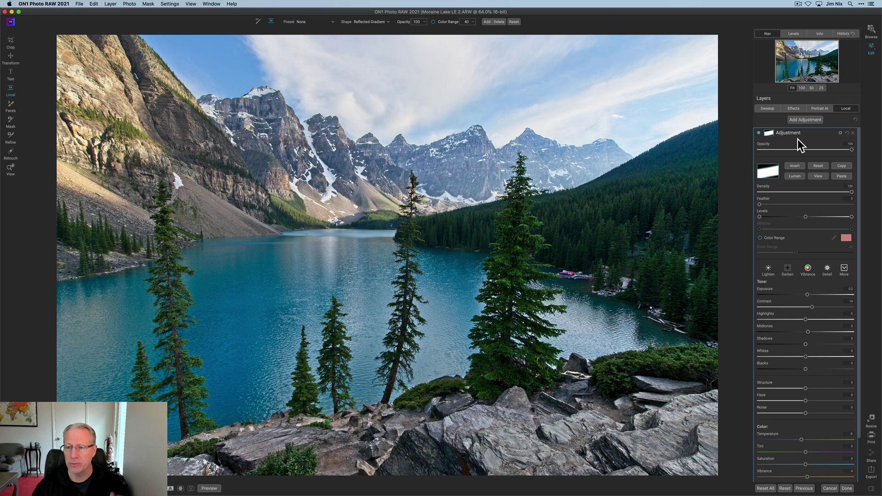
left_click(819, 176)
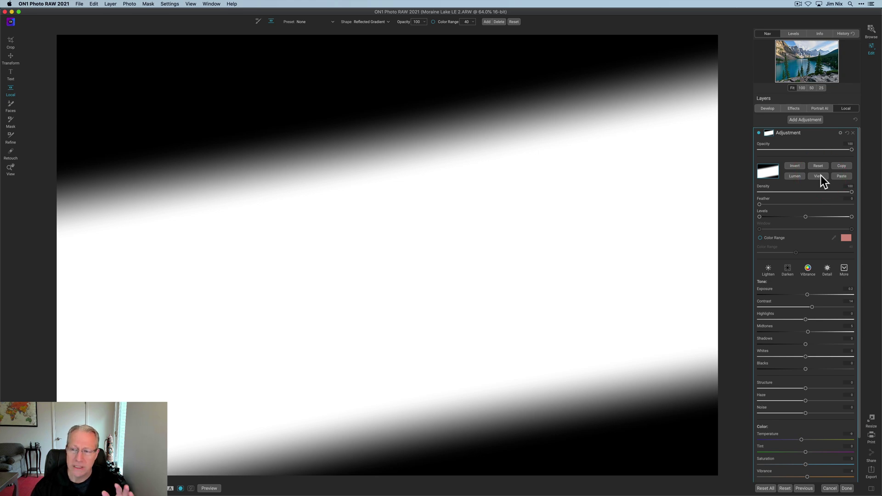
left_click(819, 176)
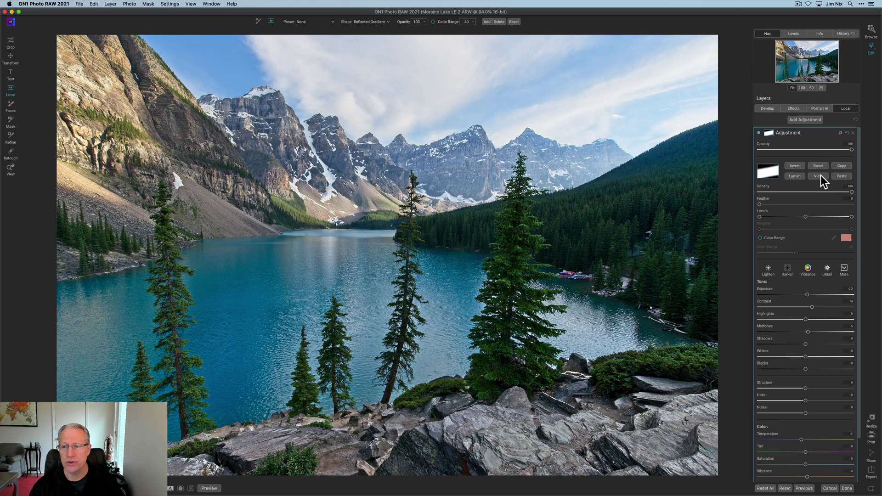
left_click(759, 134)
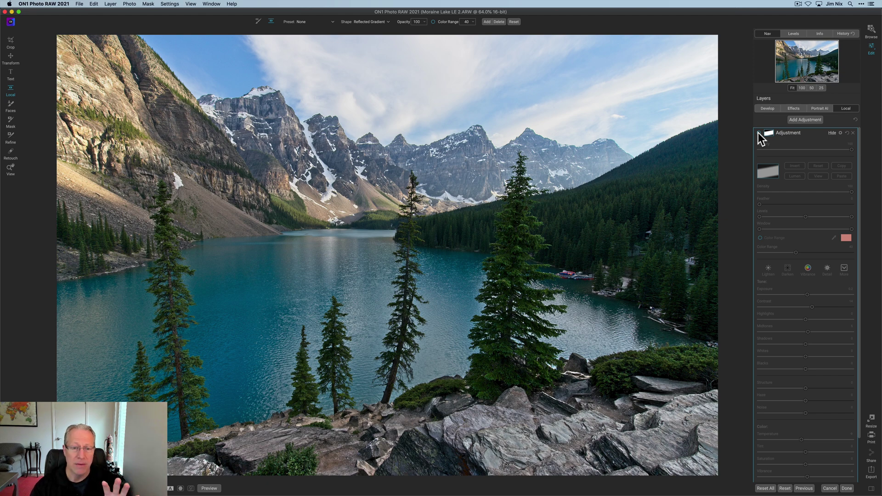
left_click(759, 134)
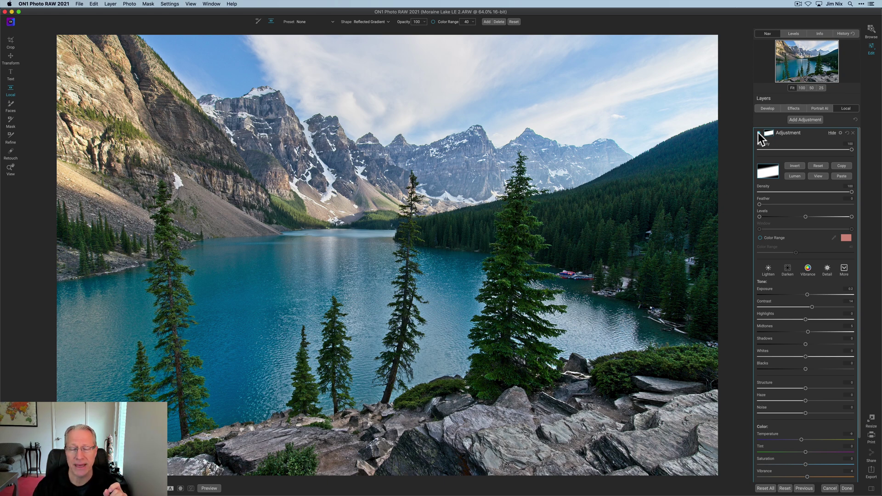
Step: Add a Tone Enhancer effect filter with Highlights lowered to -15
left_click(796, 132)
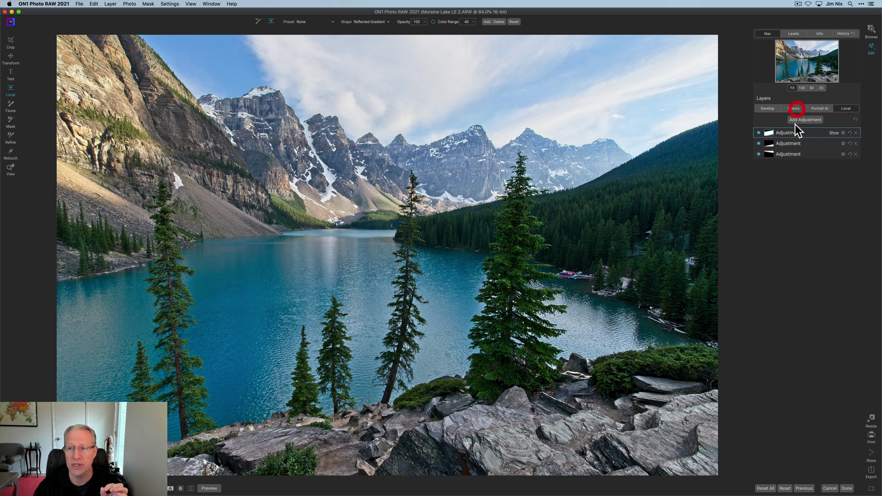
left_click(797, 109)
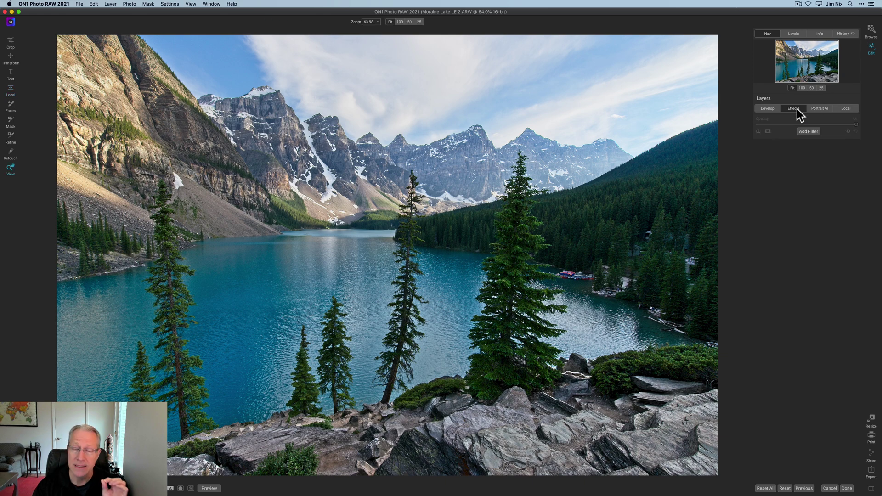
left_click(808, 132)
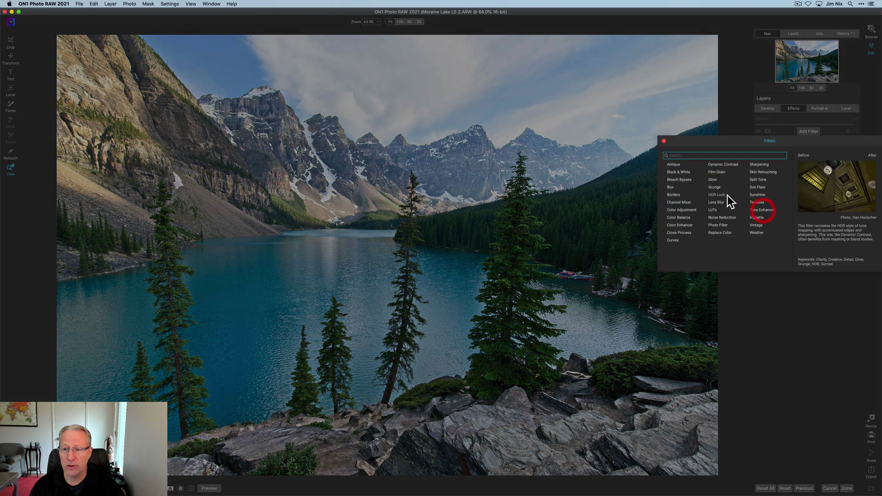
left_click(763, 209)
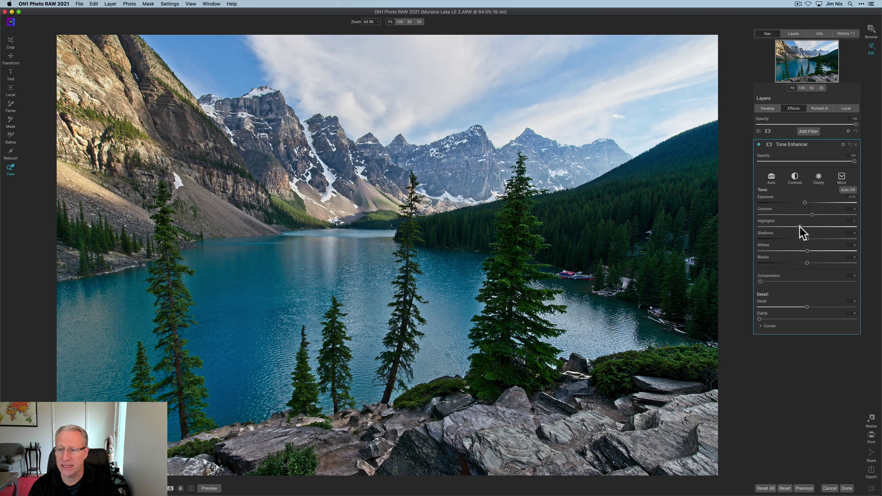
left_click_drag(795, 227, 790, 227)
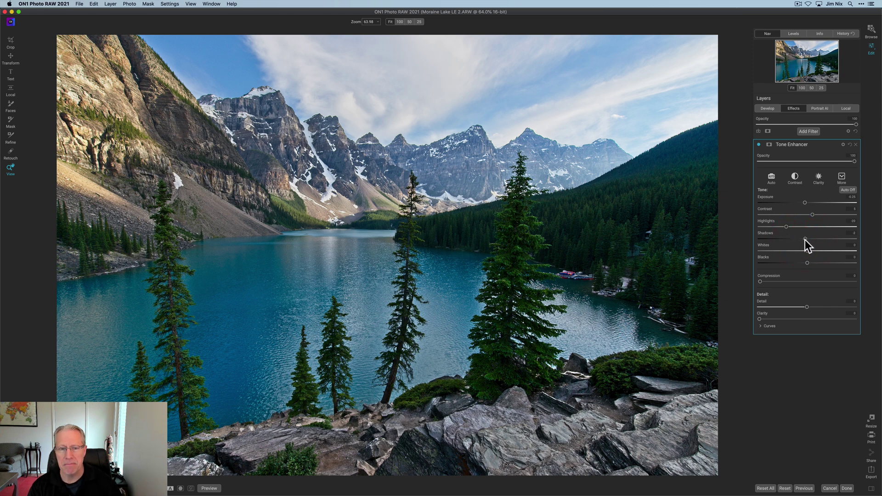
Step: Compare the photo with the Tone Enhancer switched off and back on, twice
left_click(759, 144)
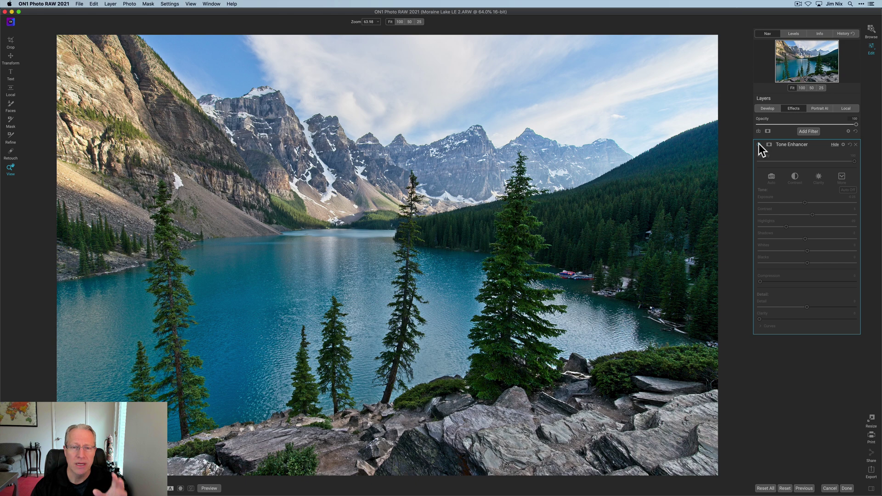
left_click(759, 144)
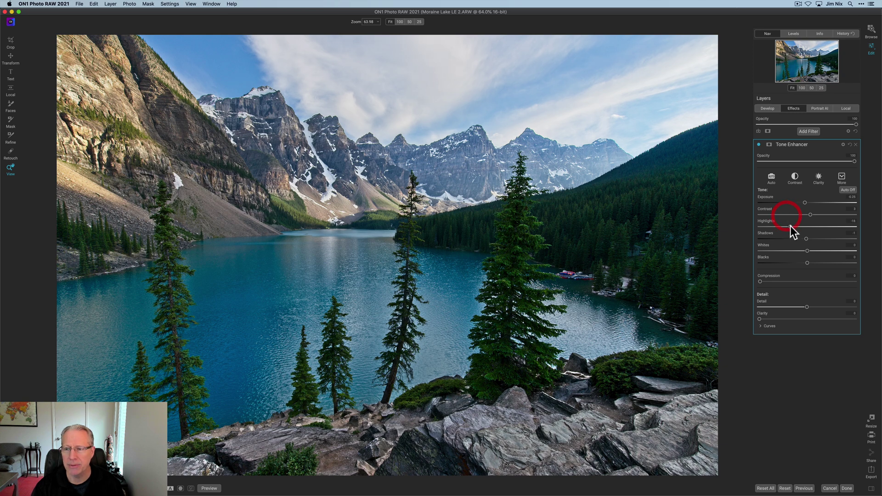
left_click(759, 144)
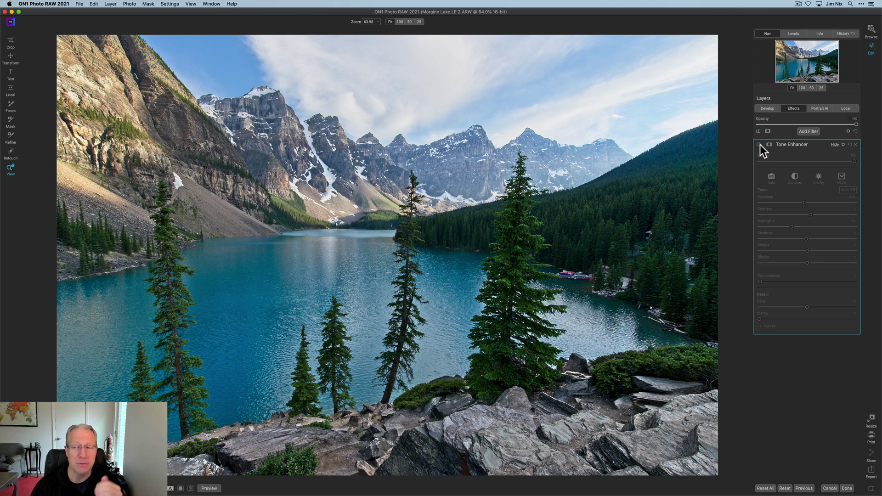
left_click(760, 145)
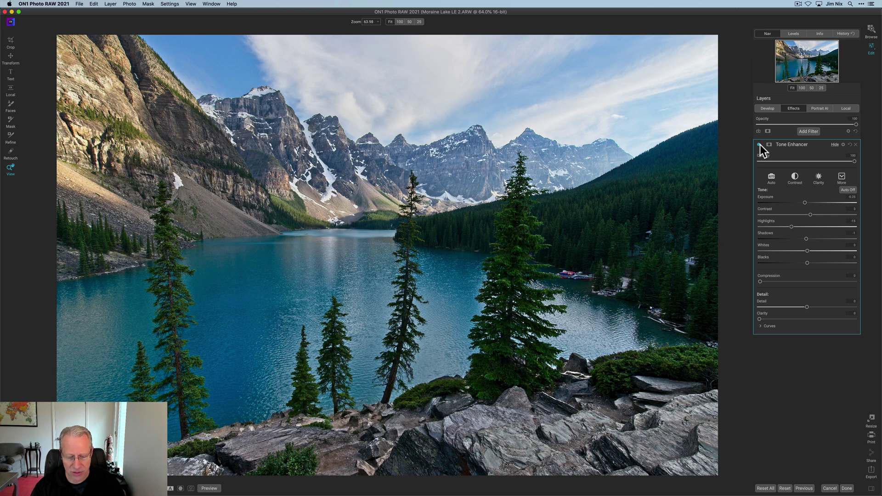
Step: Add a Dynamic Contrast filter, raise its Small detail contrast to 7, and pick the Mask brush
left_click(809, 132)
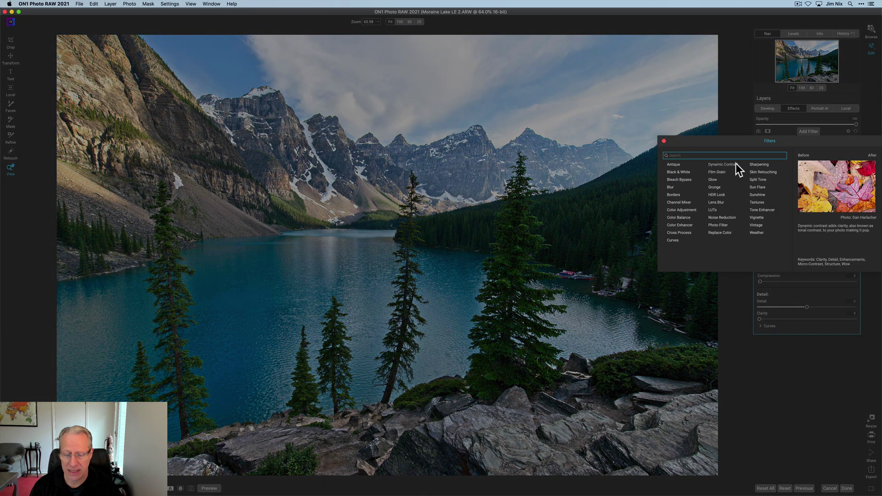
left_click(723, 164)
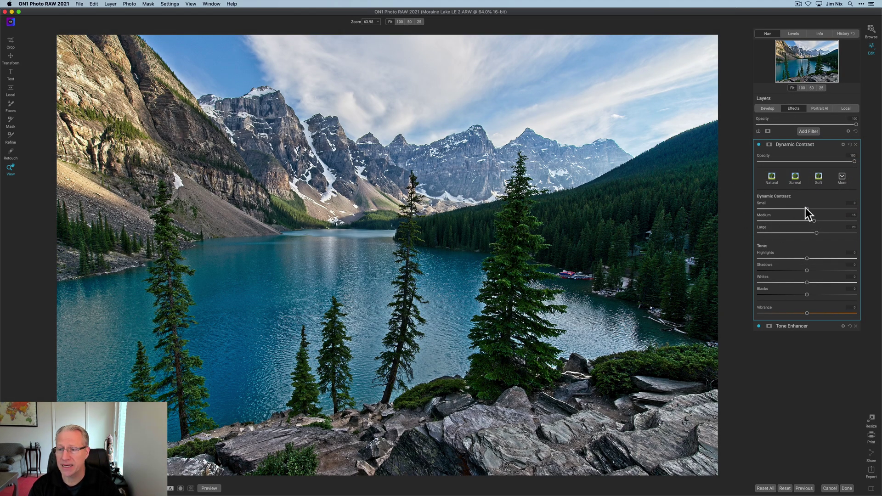
left_click_drag(807, 209, 811, 208)
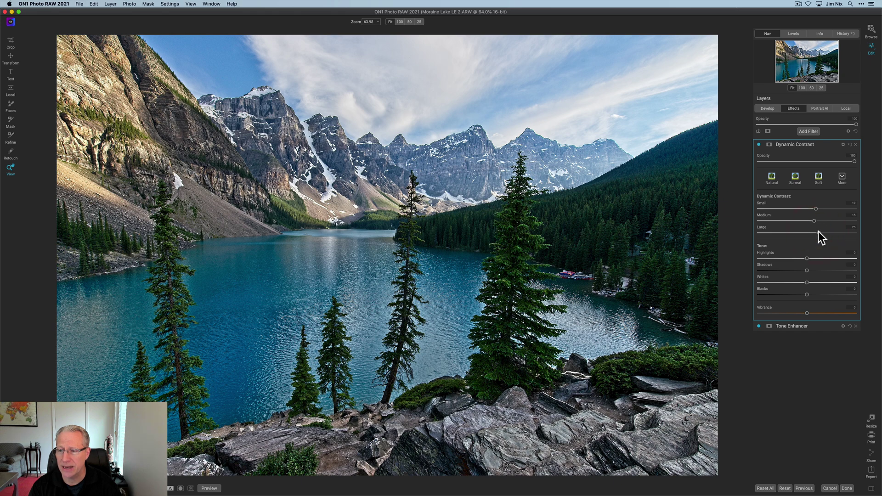
left_click(768, 145)
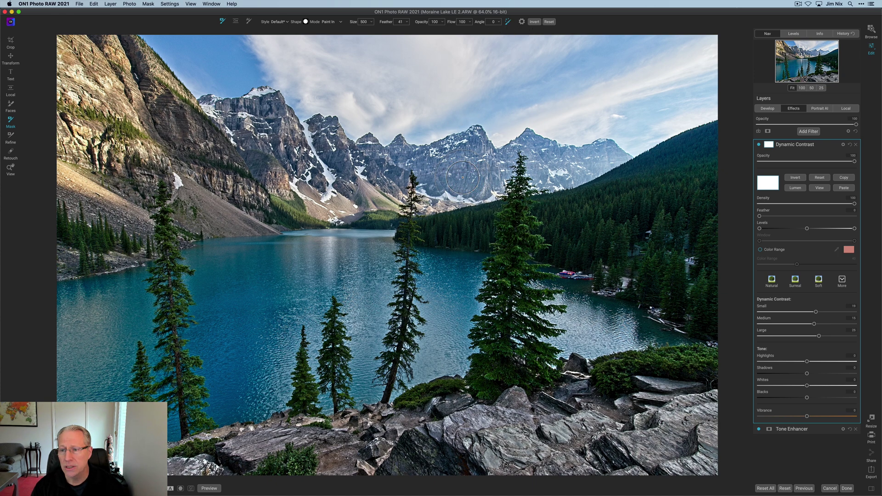
Step: Invert the Dynamic Contrast mask, then paint the effect back onto the mountains, cliffs and rocks
left_click(800, 177)
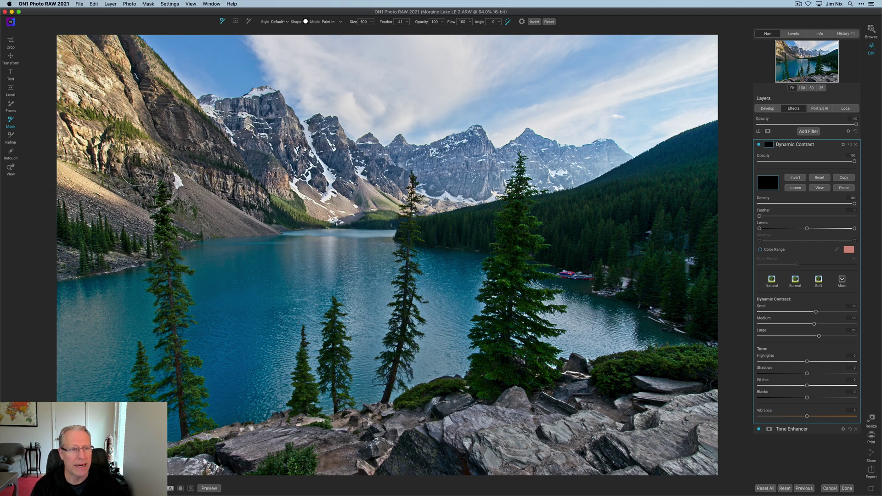
left_click(112, 192)
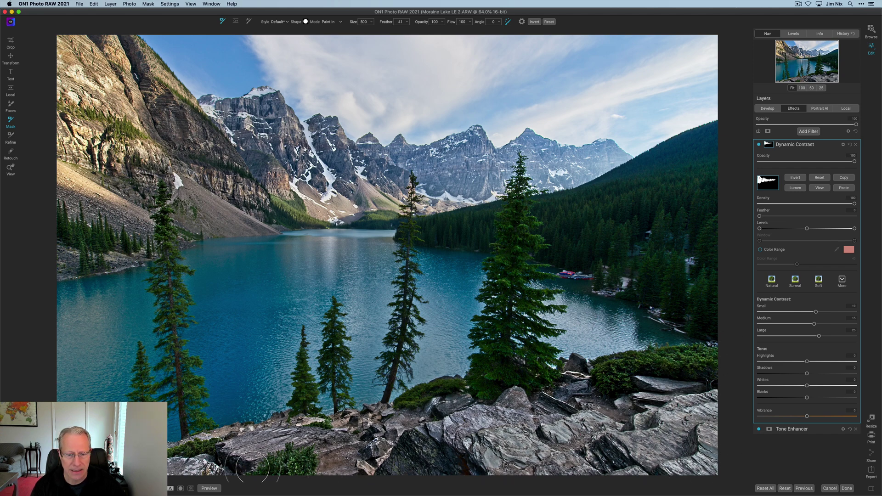
Step: In the black-and-white mask view, fill the unpainted gap below the mountains, then return to colour
left_click(820, 188)
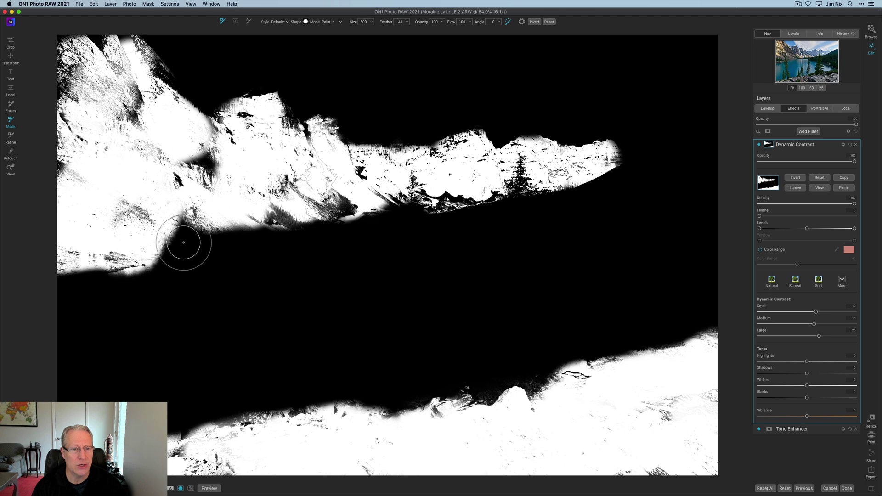
mouse_move(177, 237)
left_mouse_down()
mouse_move(151, 225)
mouse_move(201, 224)
mouse_move(305, 196)
mouse_move(217, 147)
mouse_move(127, 128)
mouse_move(63, 97)
mouse_move(59, 183)
left_mouse_up()
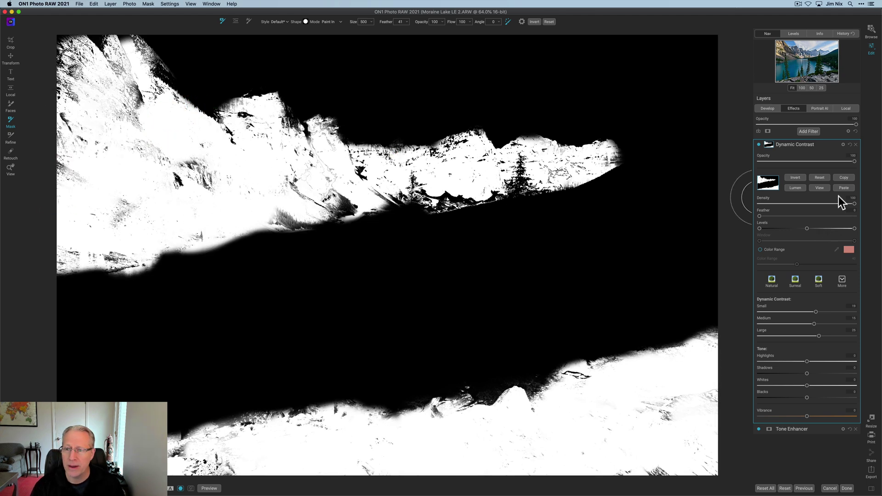
key("super+m")
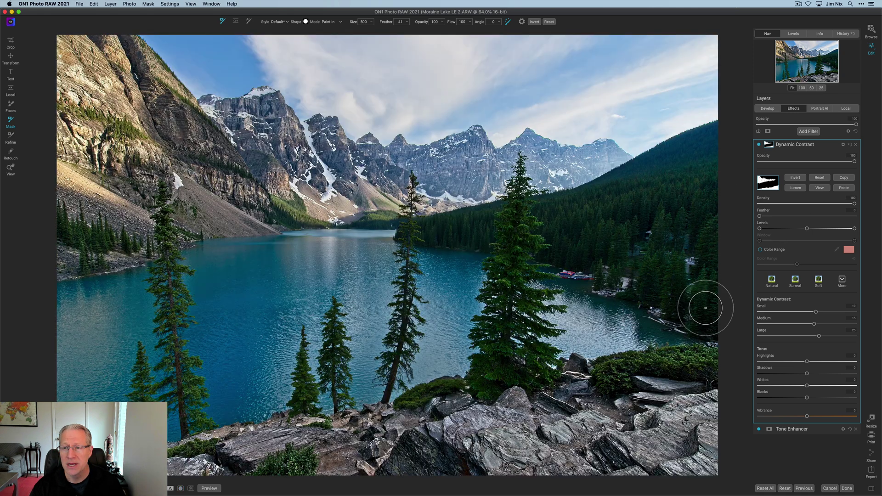
Step: Toggle Dynamic Contrast off and on twice to compare, leave it on, and switch to the View tool
left_click(759, 144)
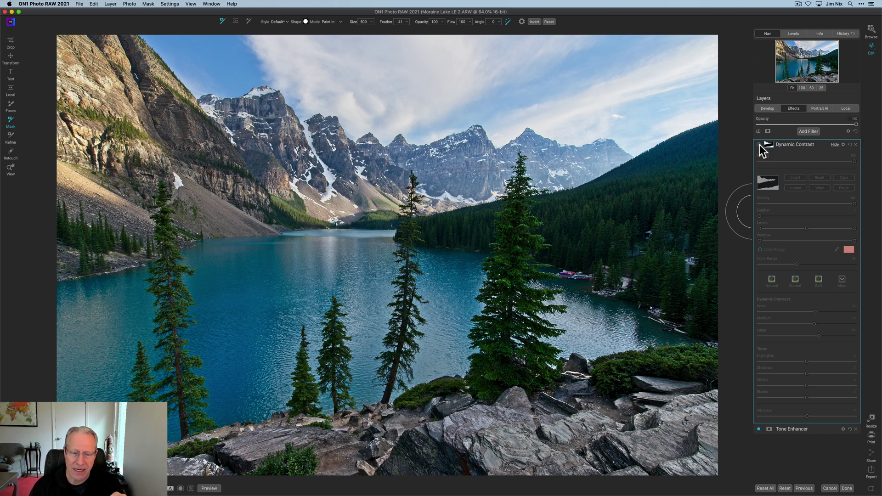
left_click(759, 145)
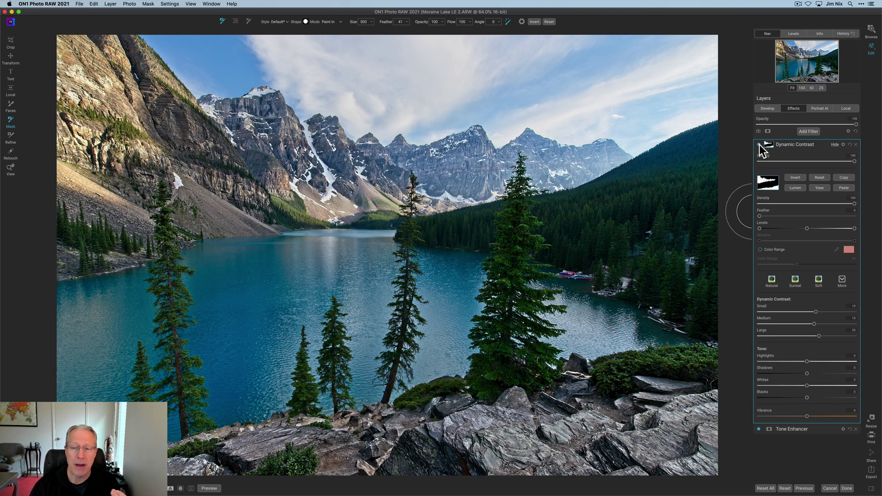
left_click(760, 145)
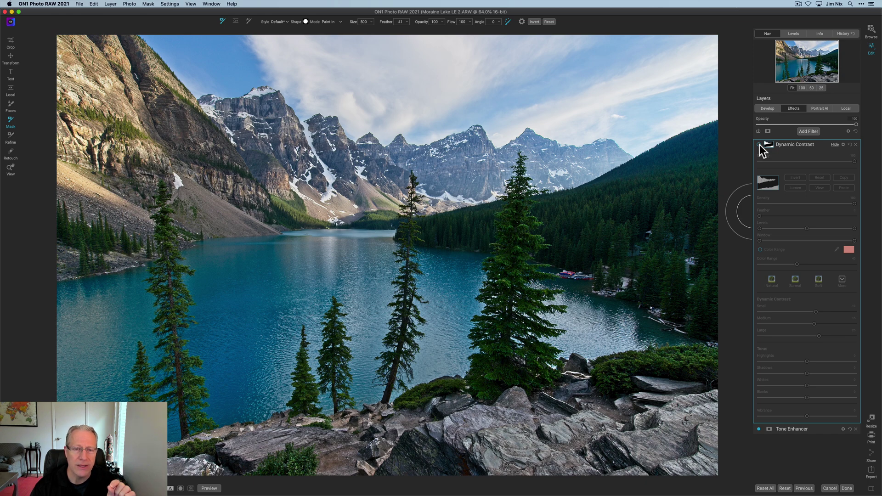
left_click(760, 145)
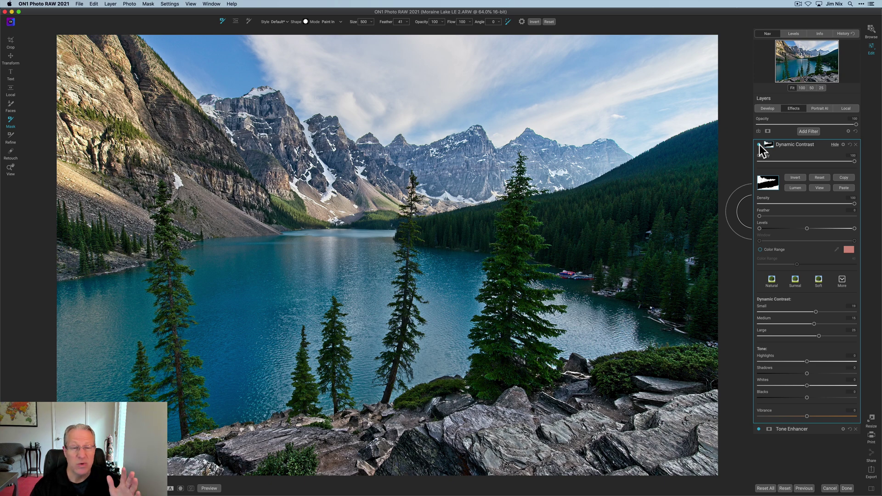
key("z")
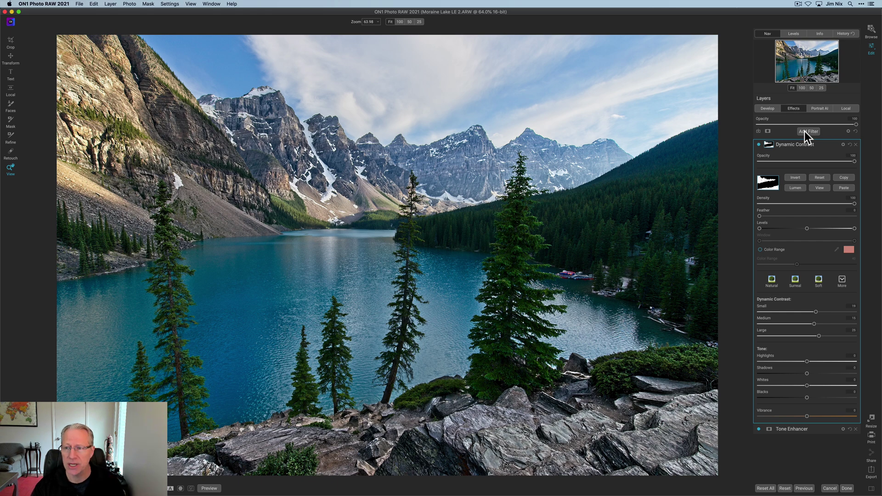
Step: Add a Sunshine filter and paste the Dynamic Contrast mask into it, checking the mask view
left_click(804, 131)
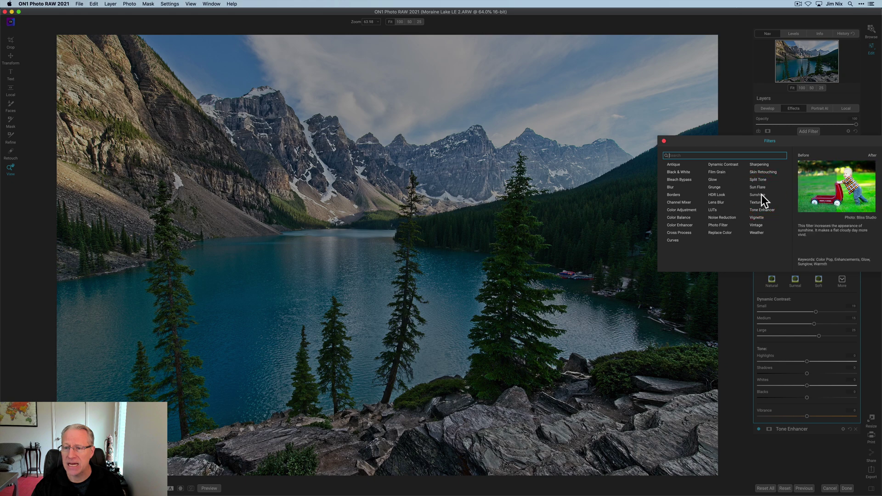
left_click(762, 195)
left_click(769, 145)
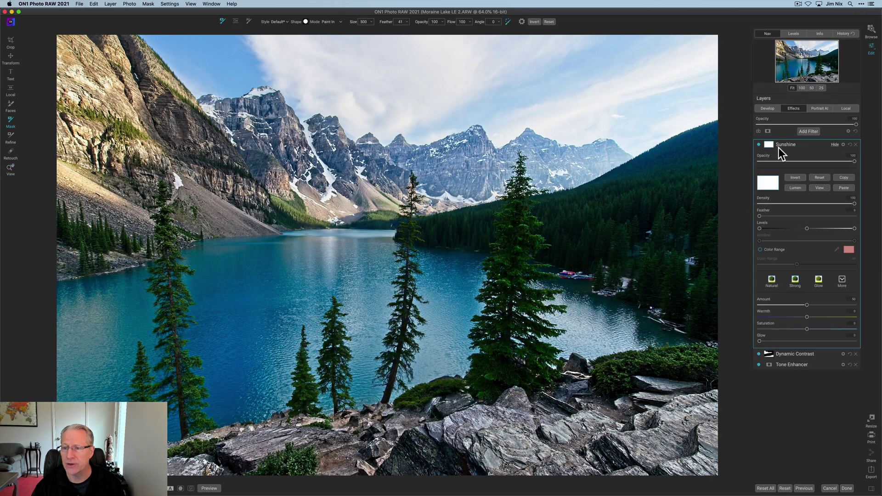
left_click(843, 187)
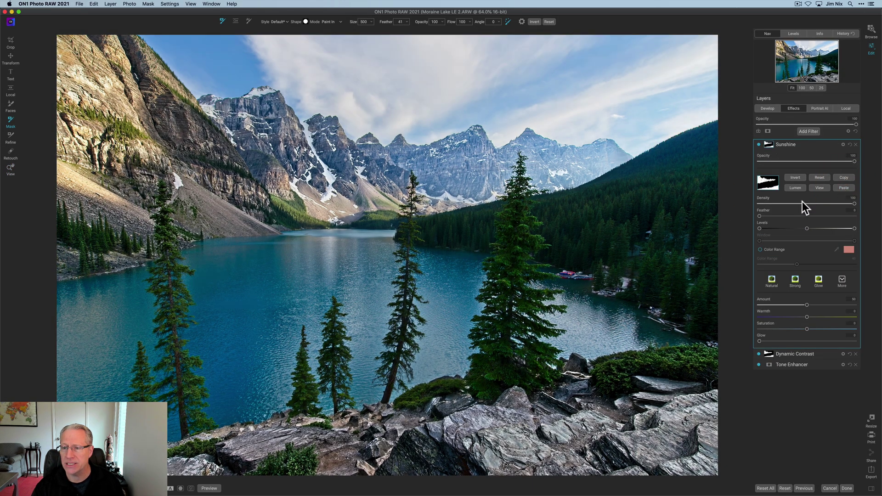
left_click(816, 188)
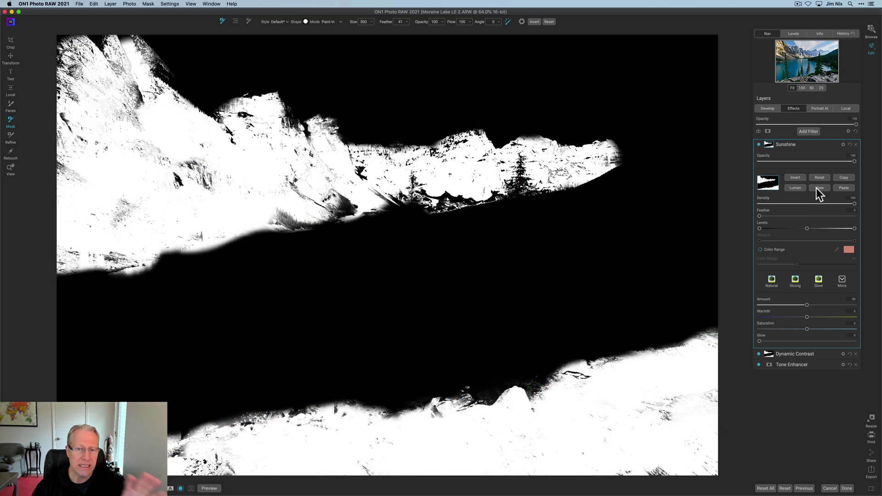
left_click(769, 144)
left_click(783, 198)
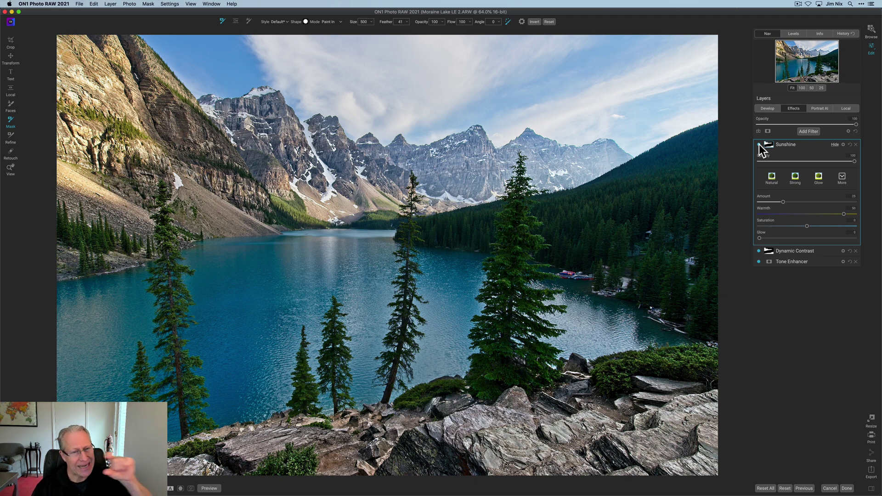
left_click(759, 144)
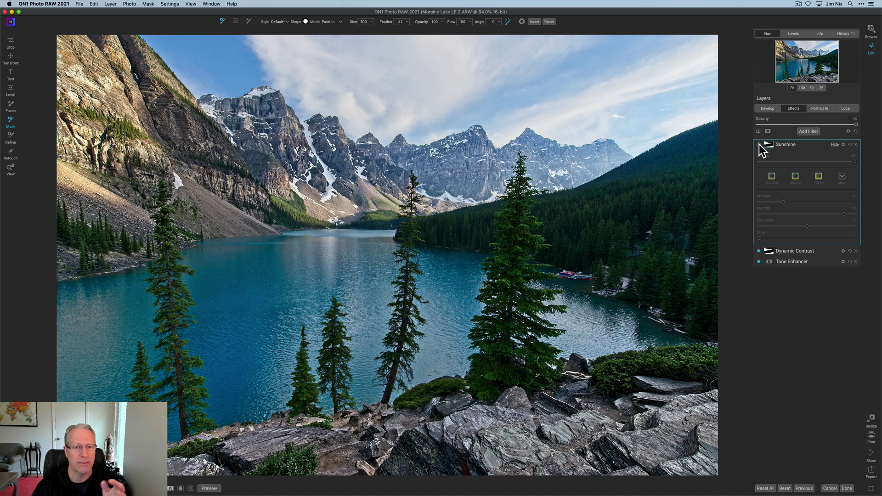
left_click(759, 144)
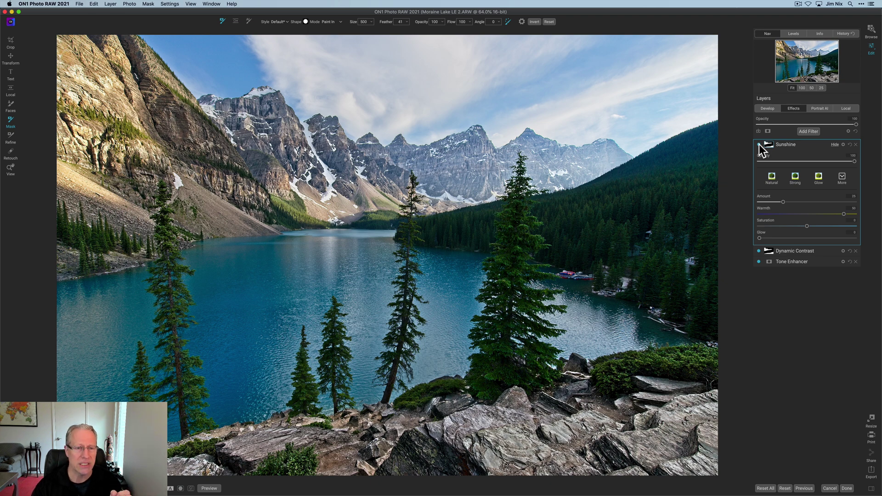
left_click(759, 144)
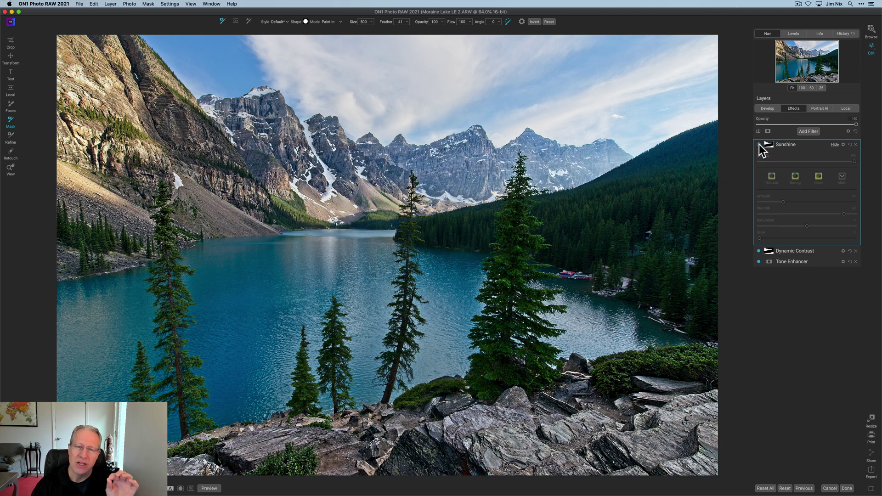
left_click(759, 144)
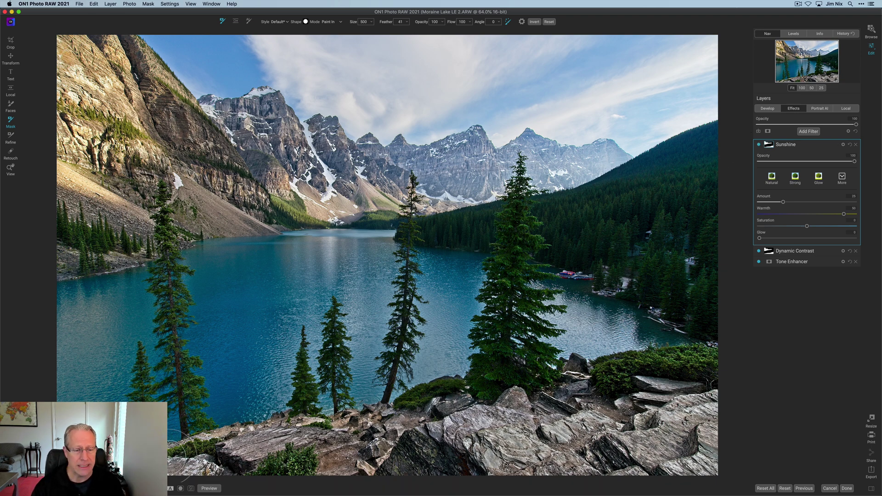
Step: Compare the edit with the original, first full-frame, then with a dragged split before/after view
key("z")
left_click(205, 489)
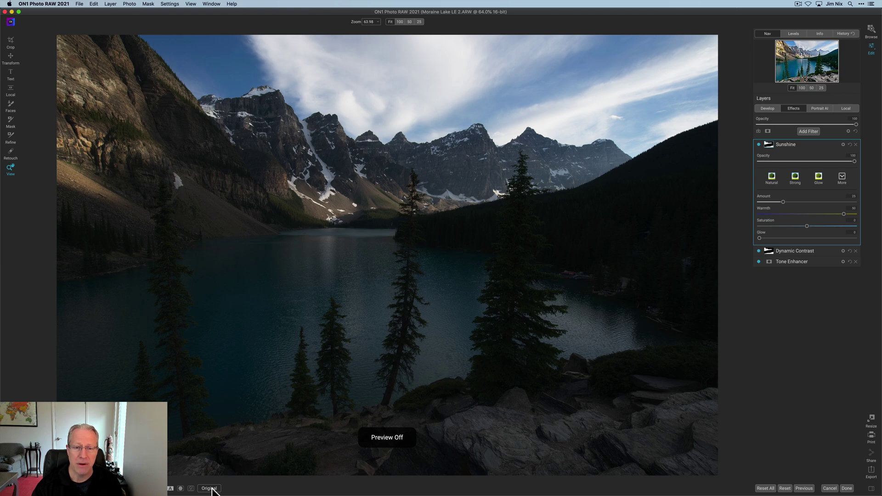
left_click(210, 489)
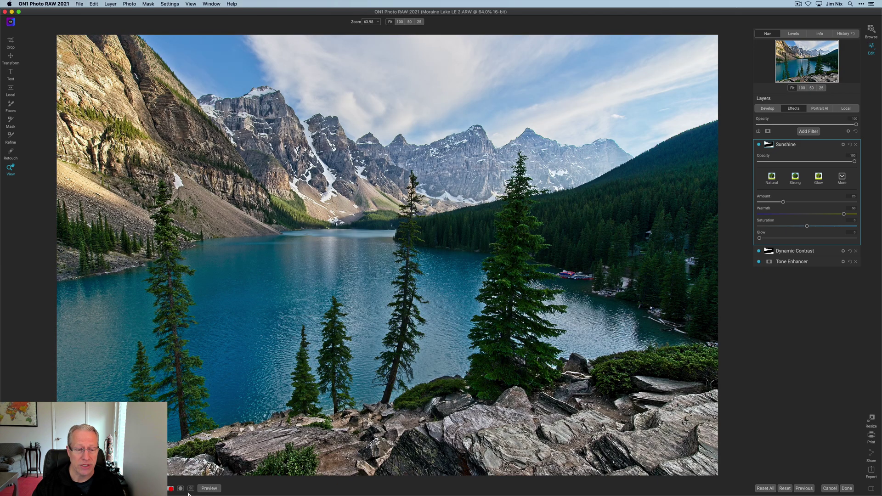
left_click(171, 489)
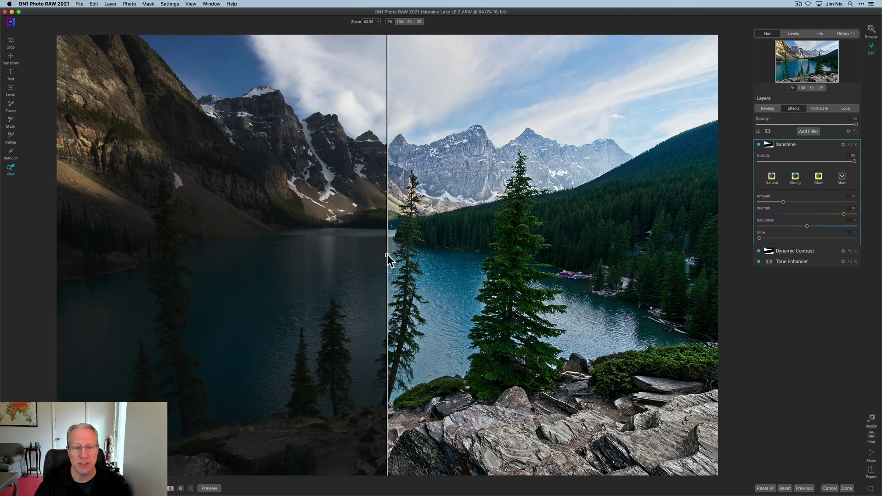
left_click_drag(387, 255, 287, 220)
left_click(171, 488)
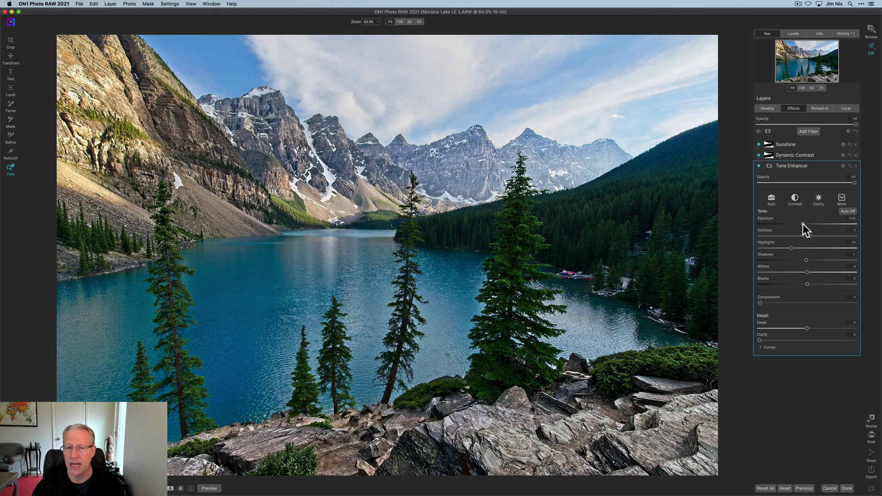
Step: Set Tone Enhancer exposure to -0.55 and blacks to 13, then toggle it off and on to compare
left_click_drag(803, 224, 802, 224)
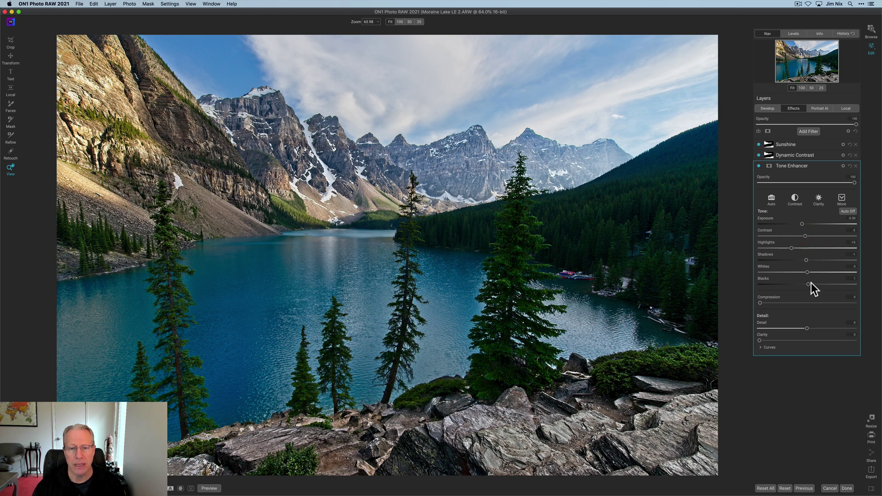
left_click_drag(810, 284, 821, 284)
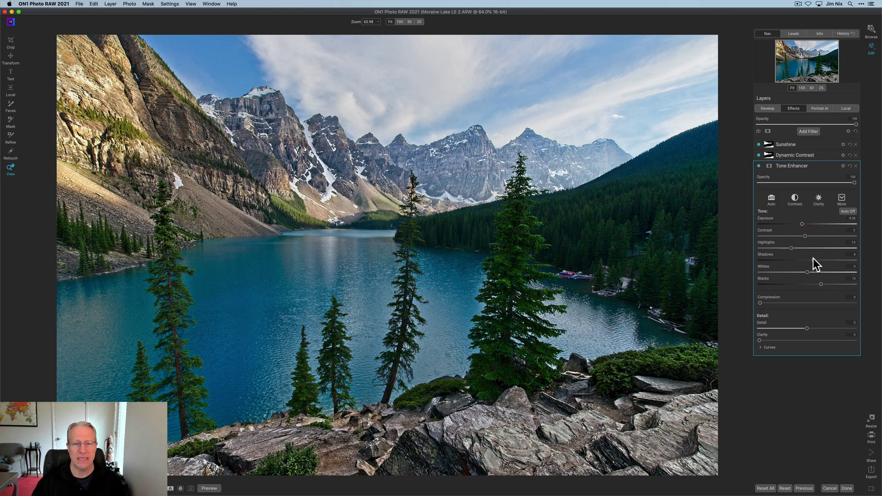
left_click(759, 166)
left_click(759, 166)
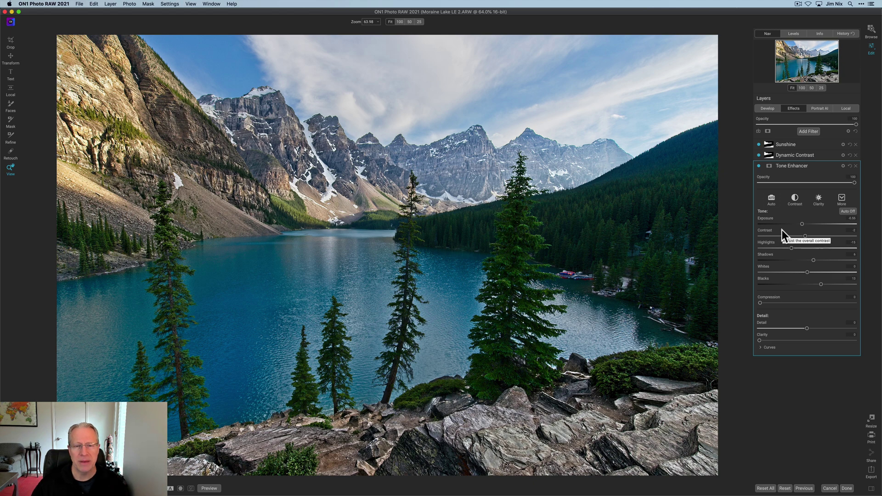